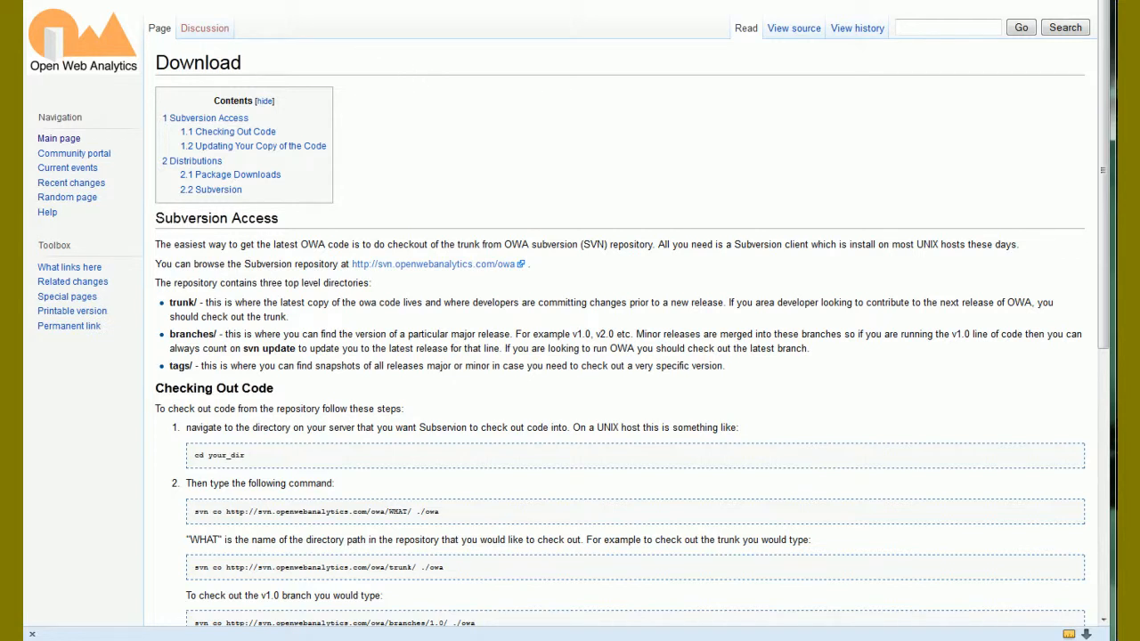
# Install the Open Web Analytics plugin in the WordPress dashboard by uploading owa.zip, and activate it
pyautogui.hotkey('ctrl', 'Tab')
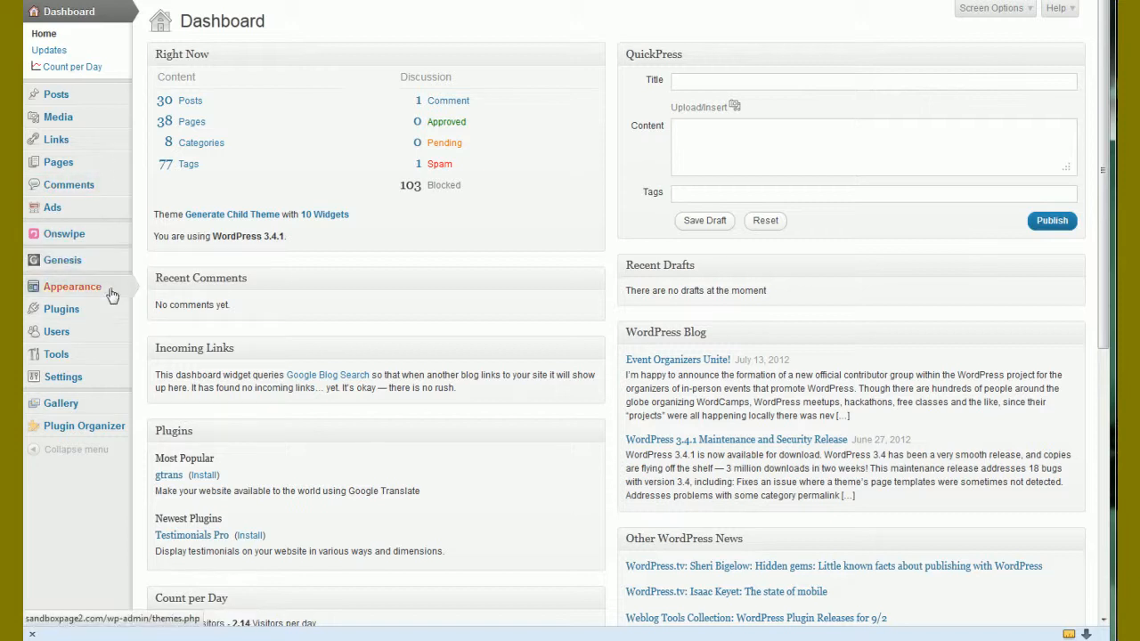
pyautogui.moveTo(111, 310)
pyautogui.click(159, 328)
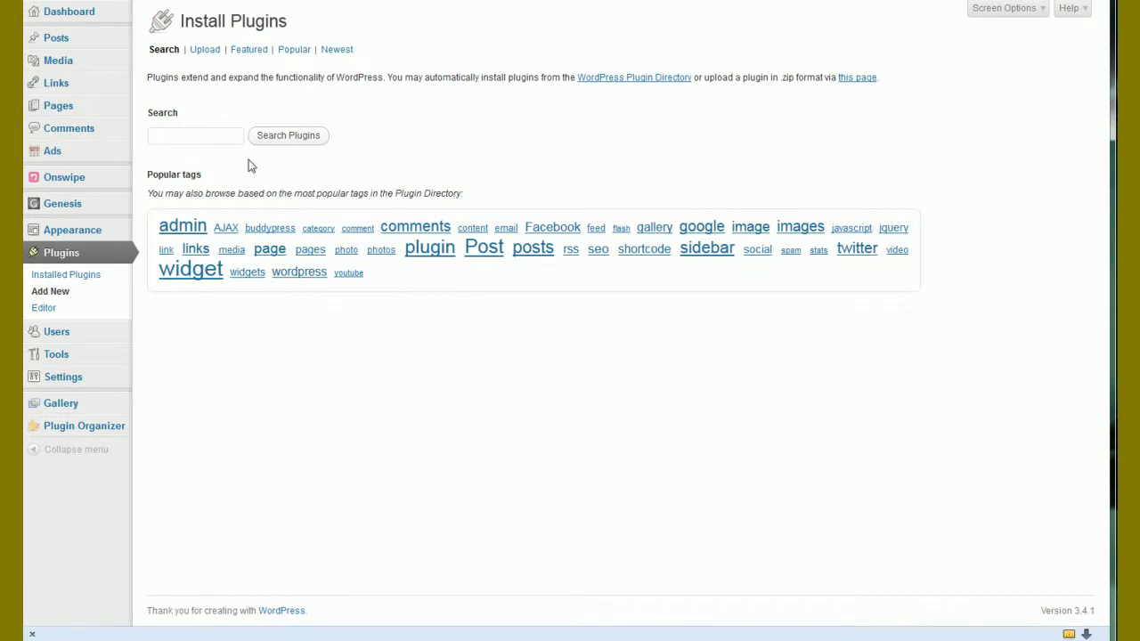
pyautogui.click(204, 50)
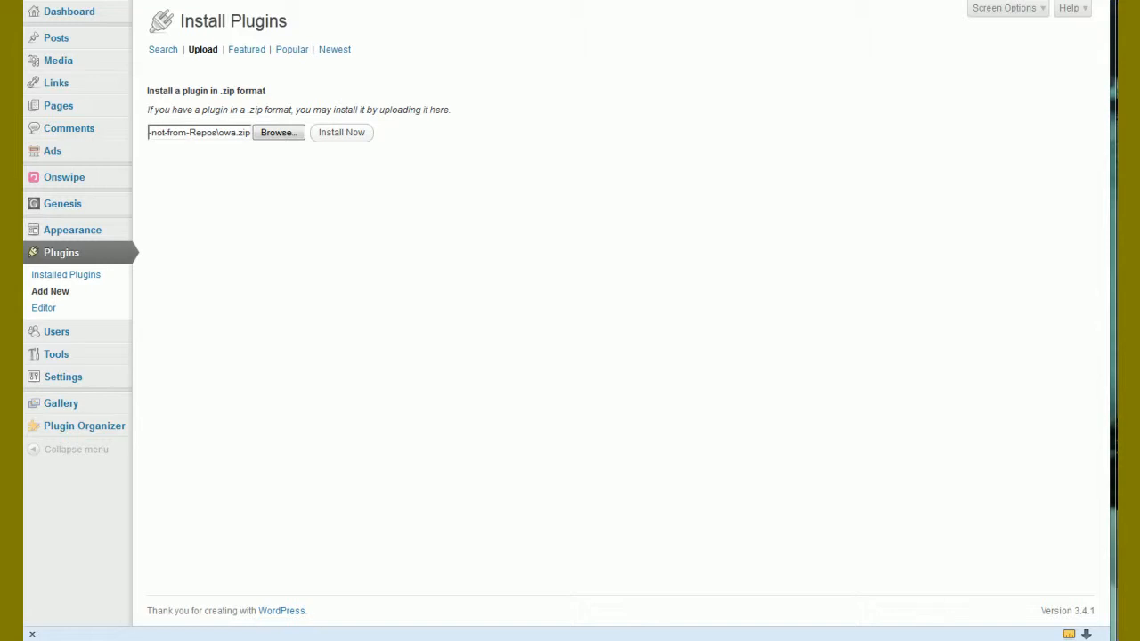
pyautogui.click(353, 140)
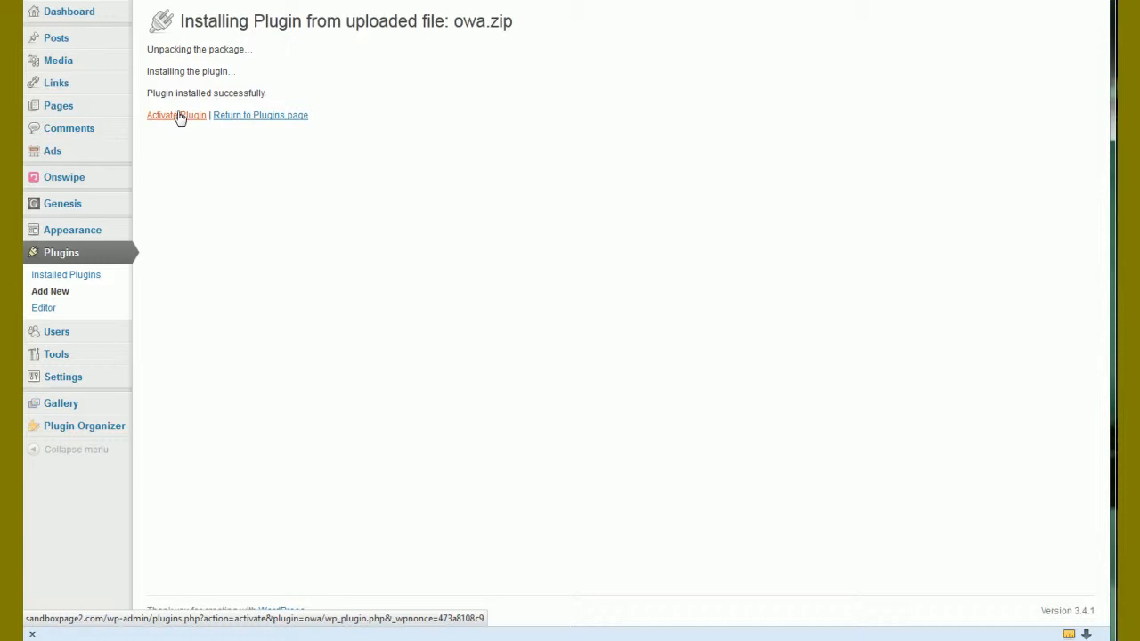
pyautogui.click(179, 117)
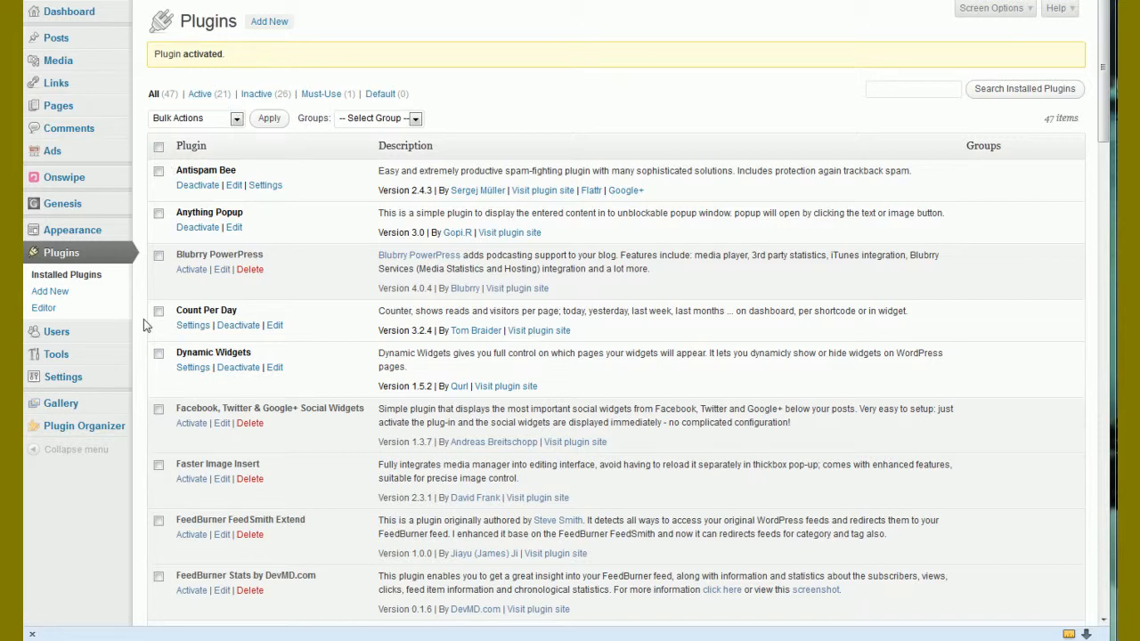
# Open the OWA settings and go to the plugin's administration page with the general configuration options
pyautogui.moveTo(97, 387)
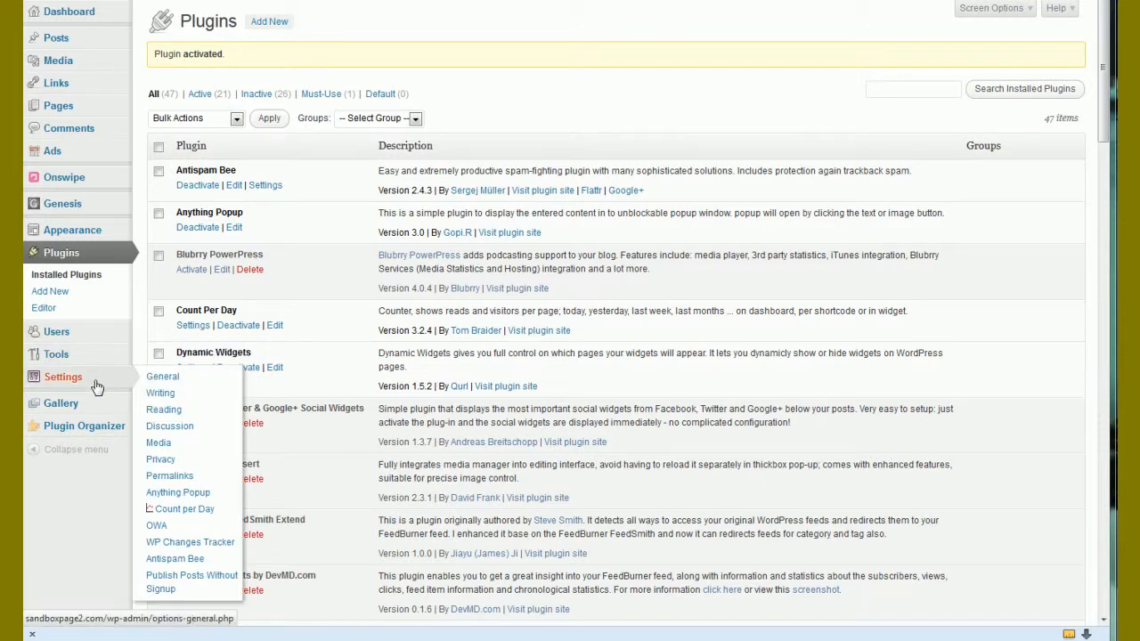
pyautogui.click(158, 526)
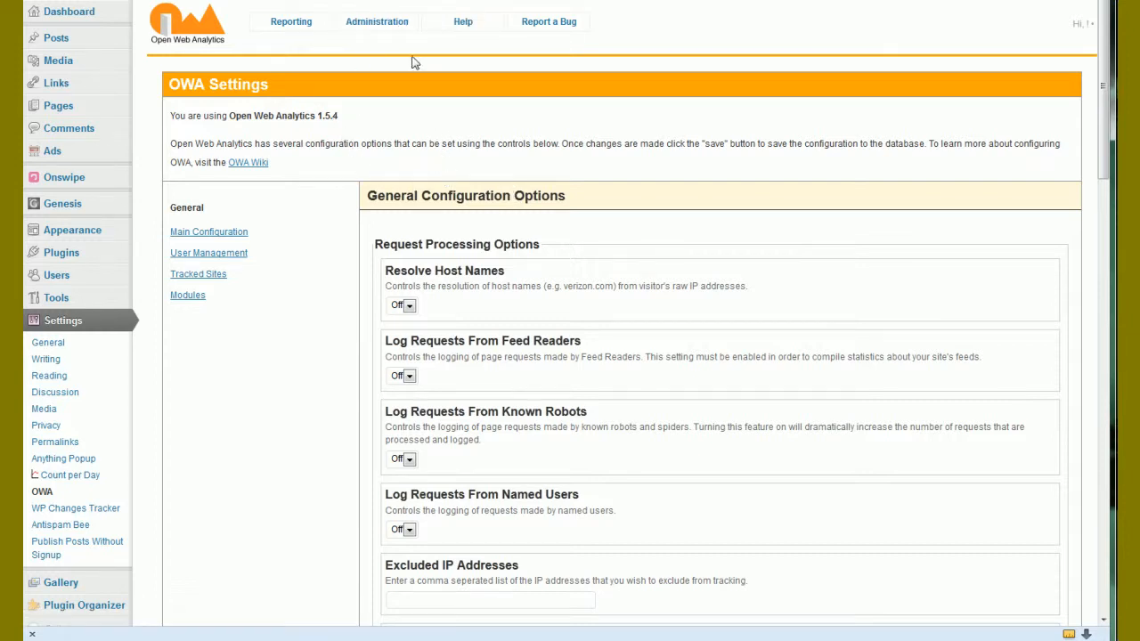
pyautogui.click(394, 33)
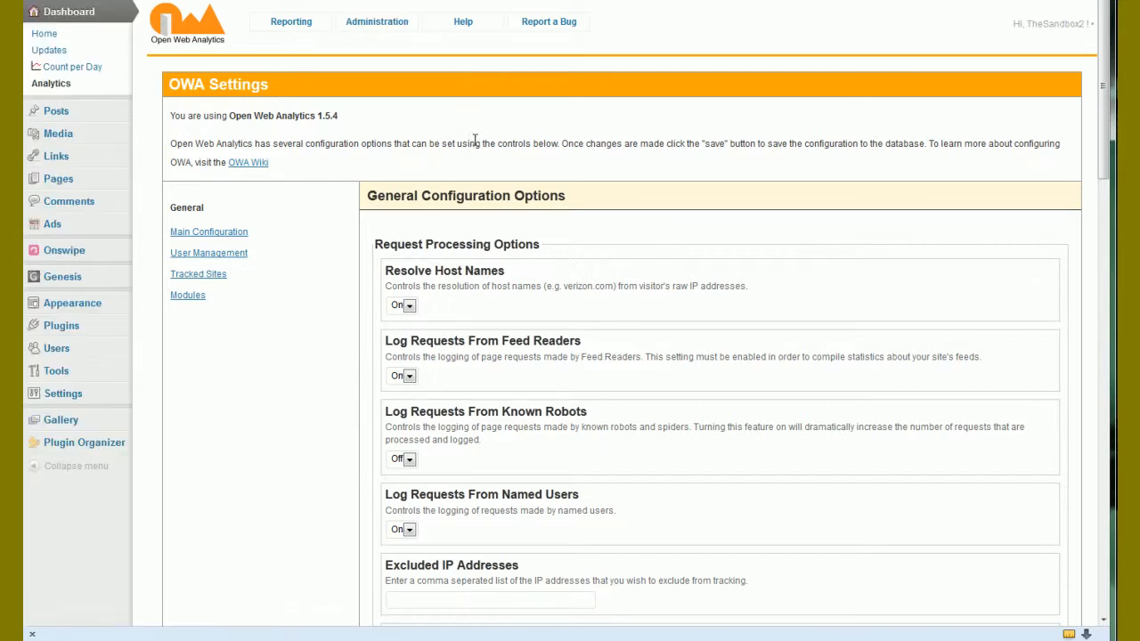
# Set Log Requests From Named Users to Off in the Request Processing Options
pyautogui.scroll(-1, 522, 181)
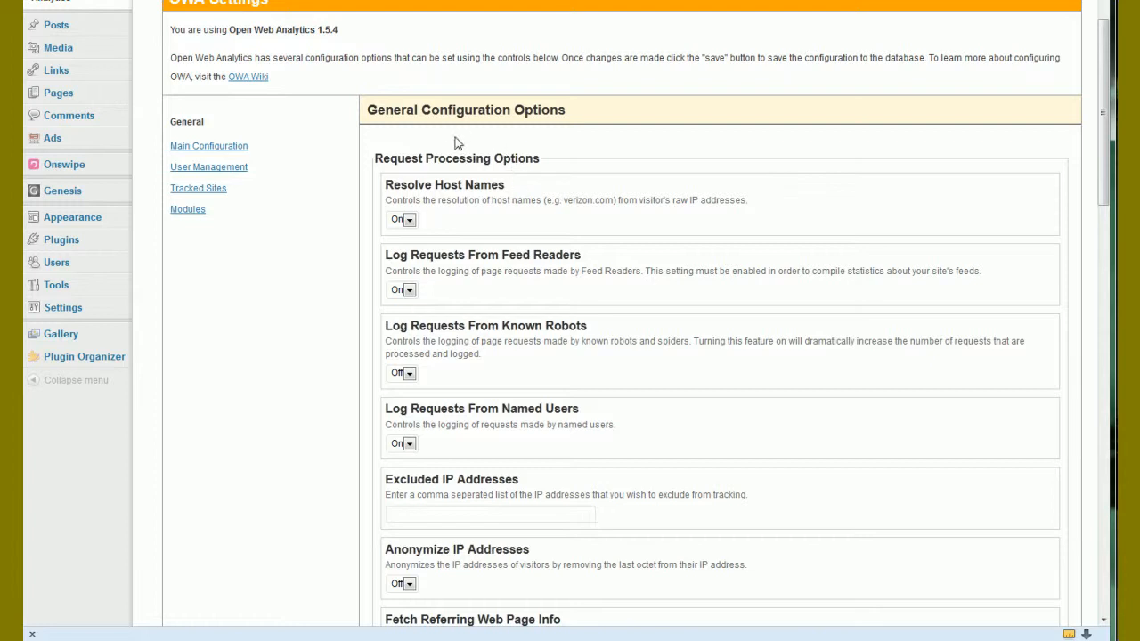
pyautogui.scroll(-1, 456, 174)
pyautogui.scroll(-1, 456, 174)
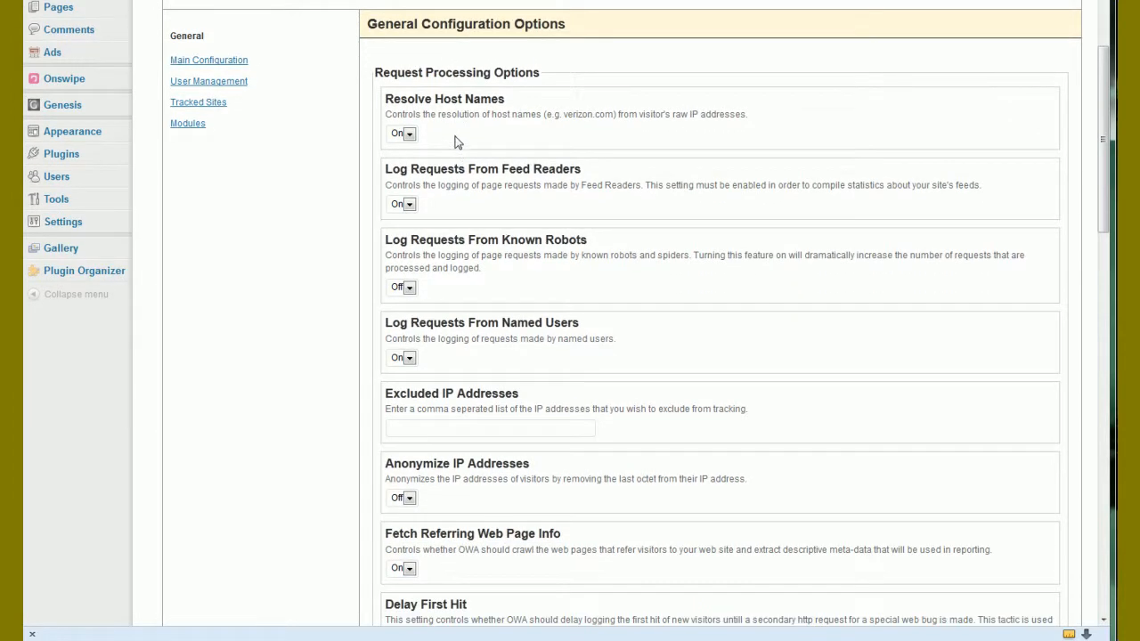
pyautogui.moveTo(492, 99); pyautogui.dragTo(385, 99)
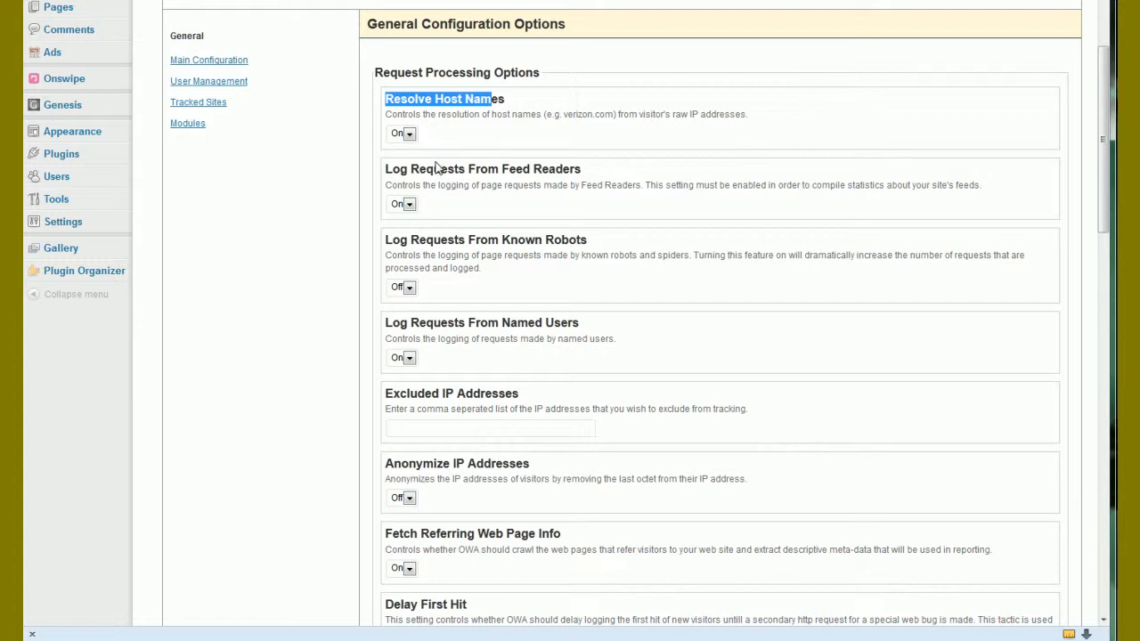
pyautogui.scroll(-2, 436, 169)
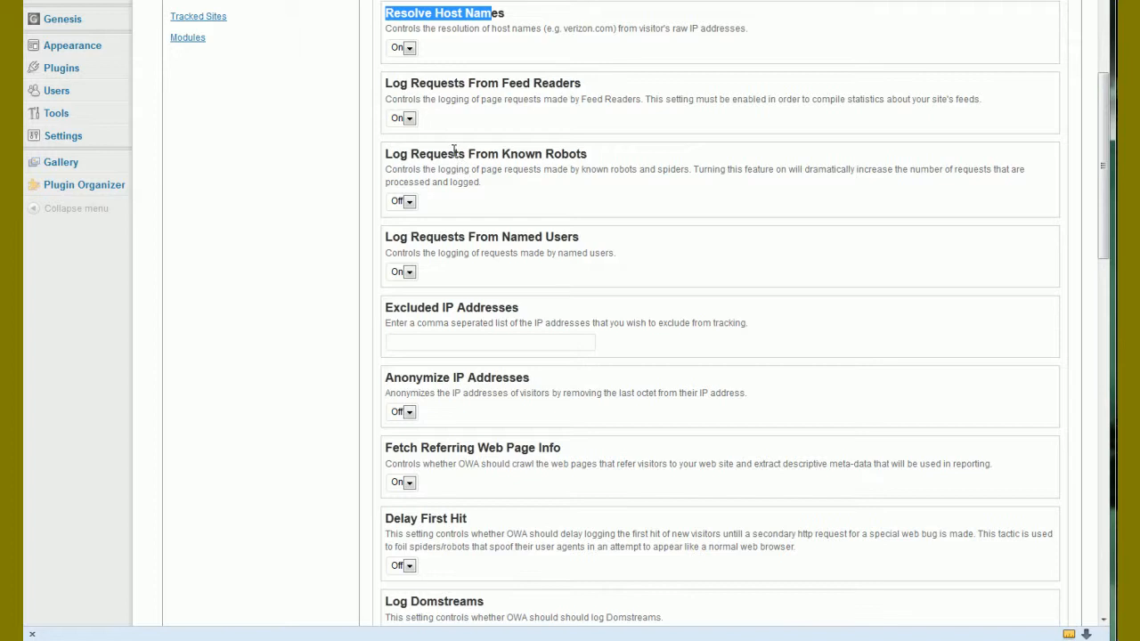
pyautogui.scroll(-2, 454, 151)
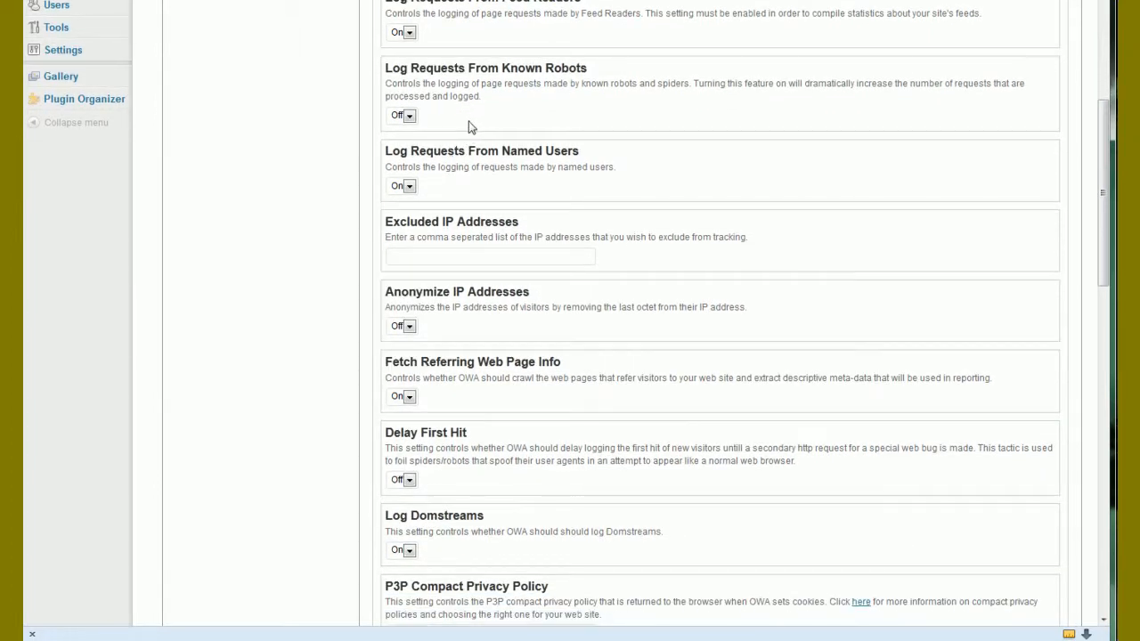
pyautogui.click(409, 186)
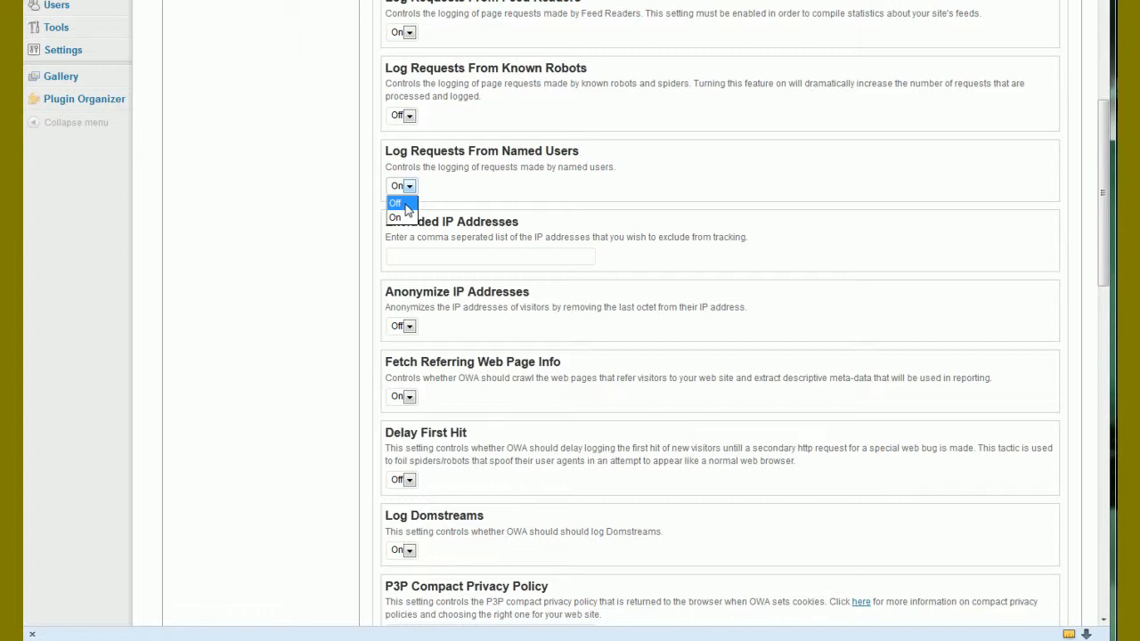
pyautogui.click(405, 204)
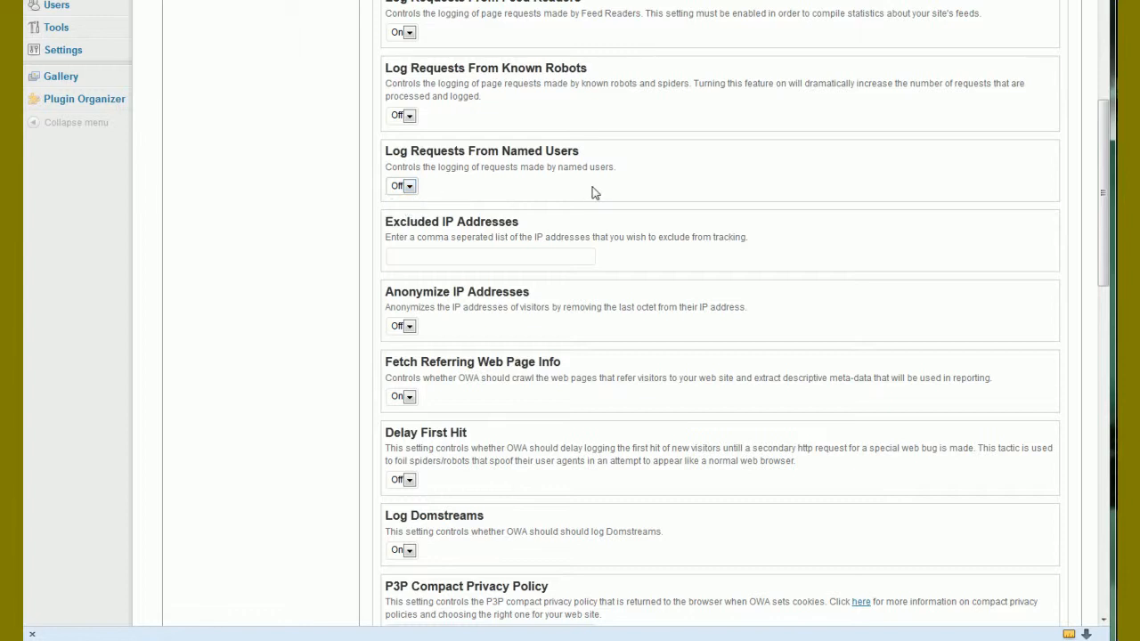
# Enter 184.71.11.186 as the excluded IP address and keep Anonymize IP Addresses set to Off
pyautogui.click(504, 259)
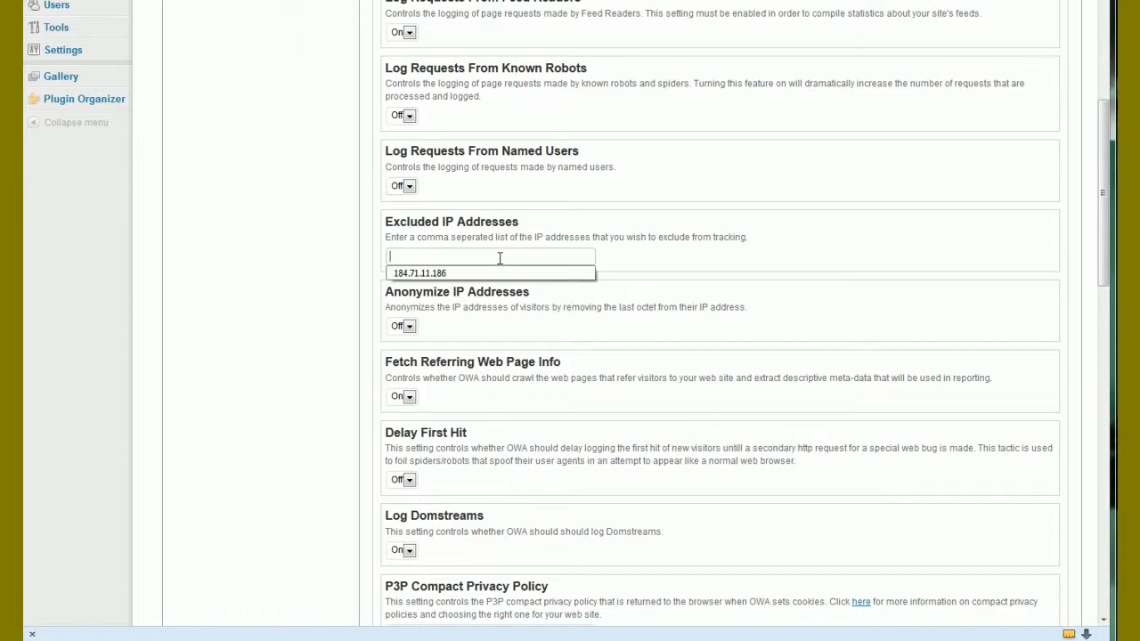
pyautogui.click(472, 273)
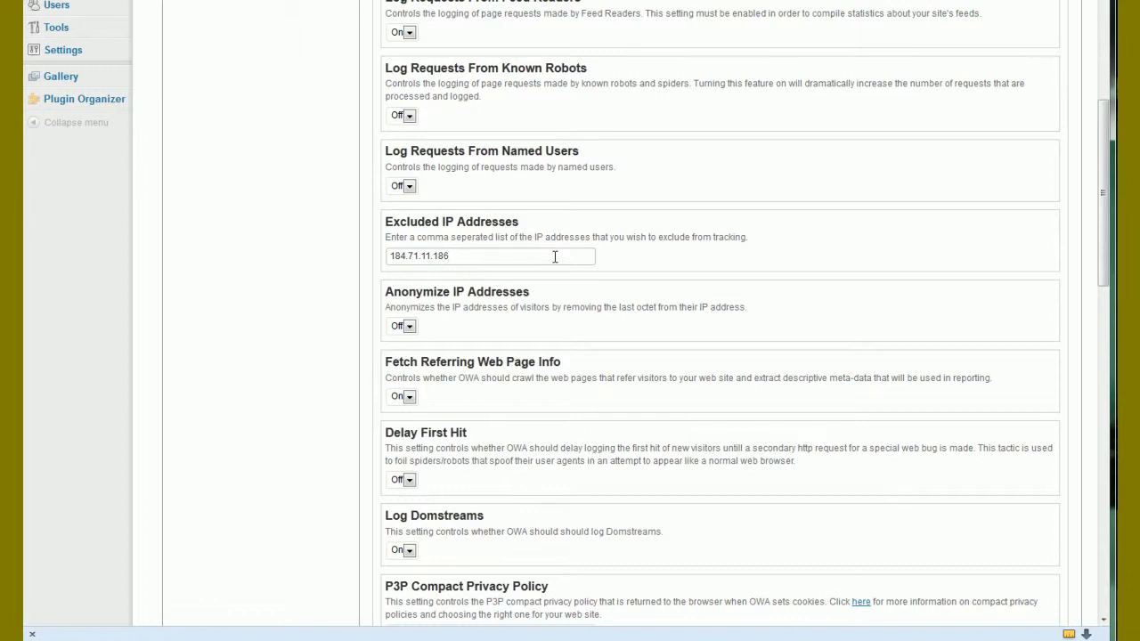
pyautogui.scroll(-2, 557, 256)
pyautogui.scroll(-2, 564, 249)
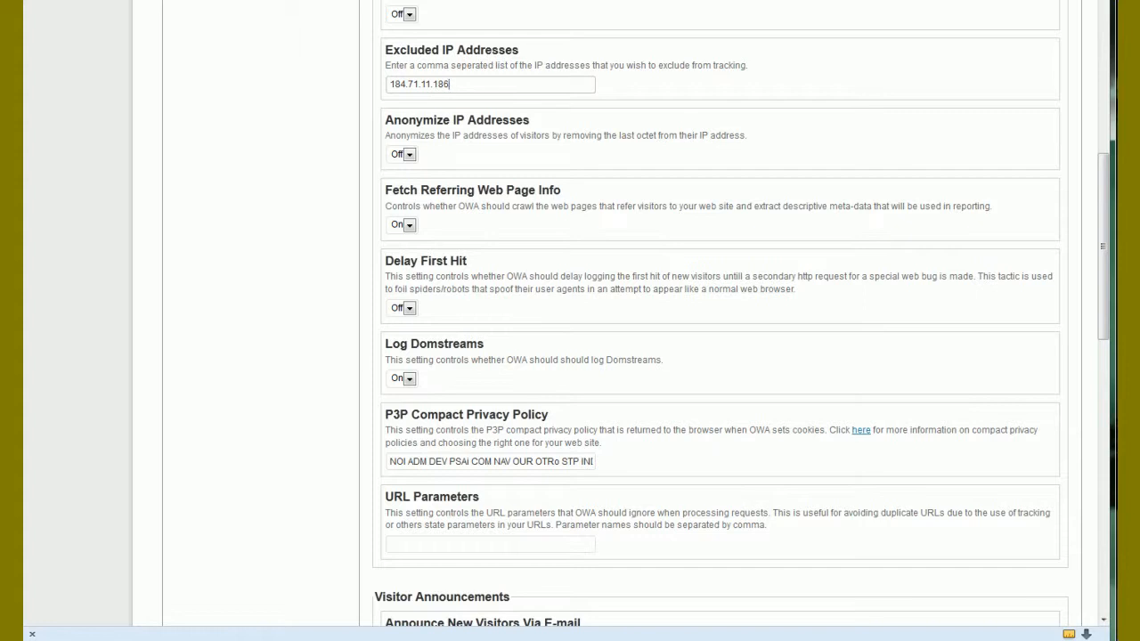
pyautogui.click(409, 156)
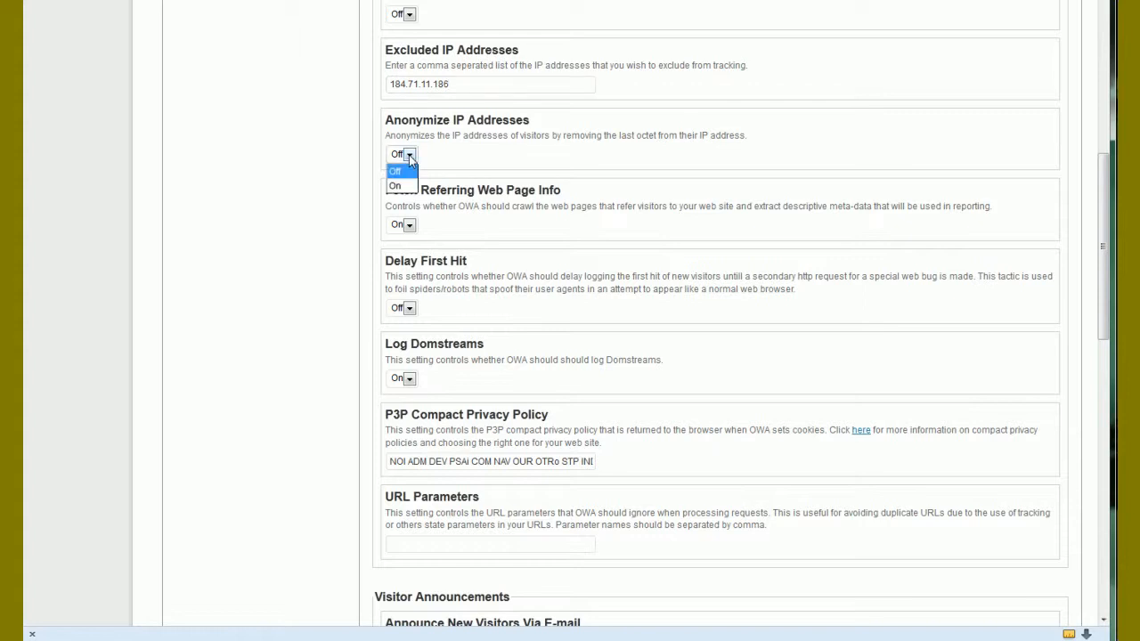
pyautogui.click(402, 170)
# Set Delay First Hit to On so spoofing spiders and robots are filtered out
pyautogui.scroll(-2, 454, 178)
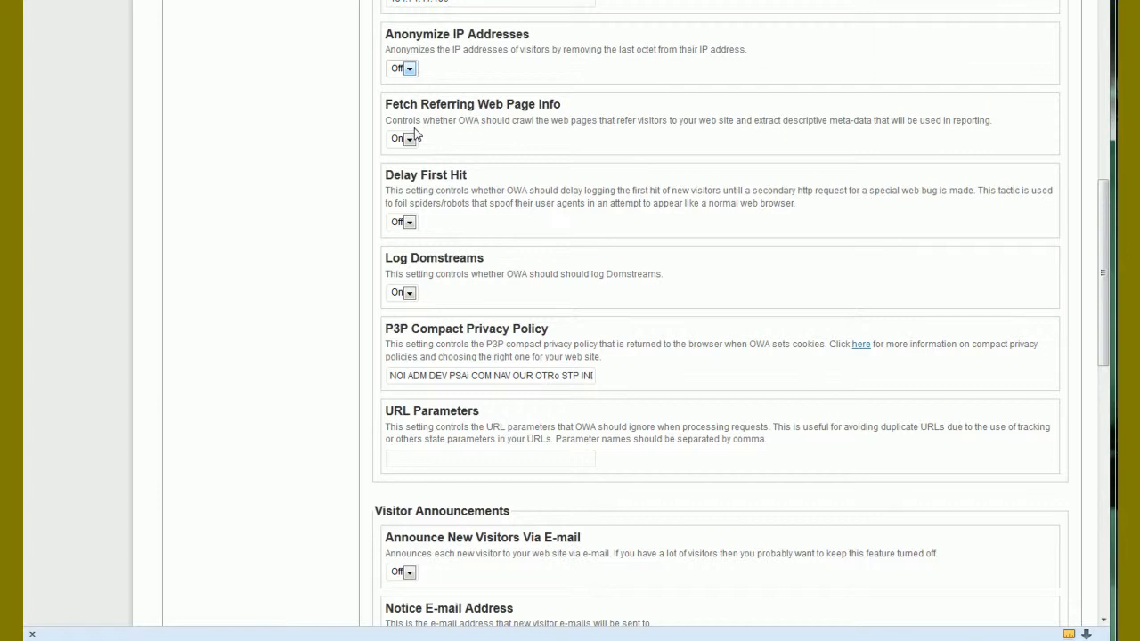
pyautogui.click(402, 222)
pyautogui.click(399, 253)
# Examine the Log Domstreams, P3P Compact Privacy Policy and URL Parameters options
pyautogui.scroll(-2, 568, 211)
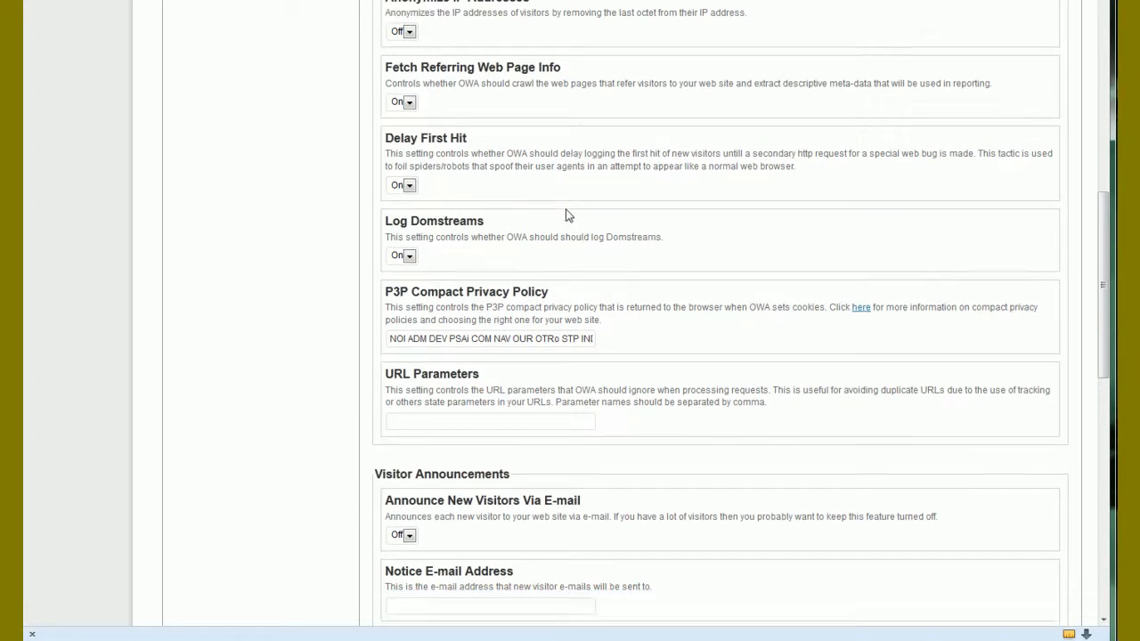
pyautogui.moveTo(411, 172); pyautogui.dragTo(498, 180)
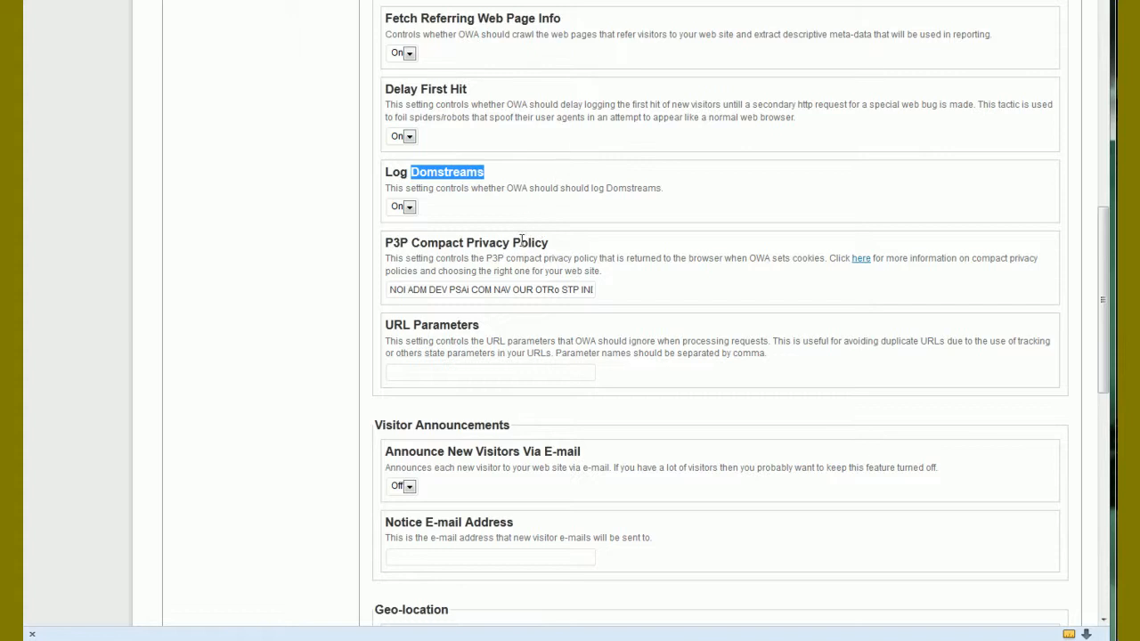
pyautogui.moveTo(506, 244); pyautogui.dragTo(386, 243)
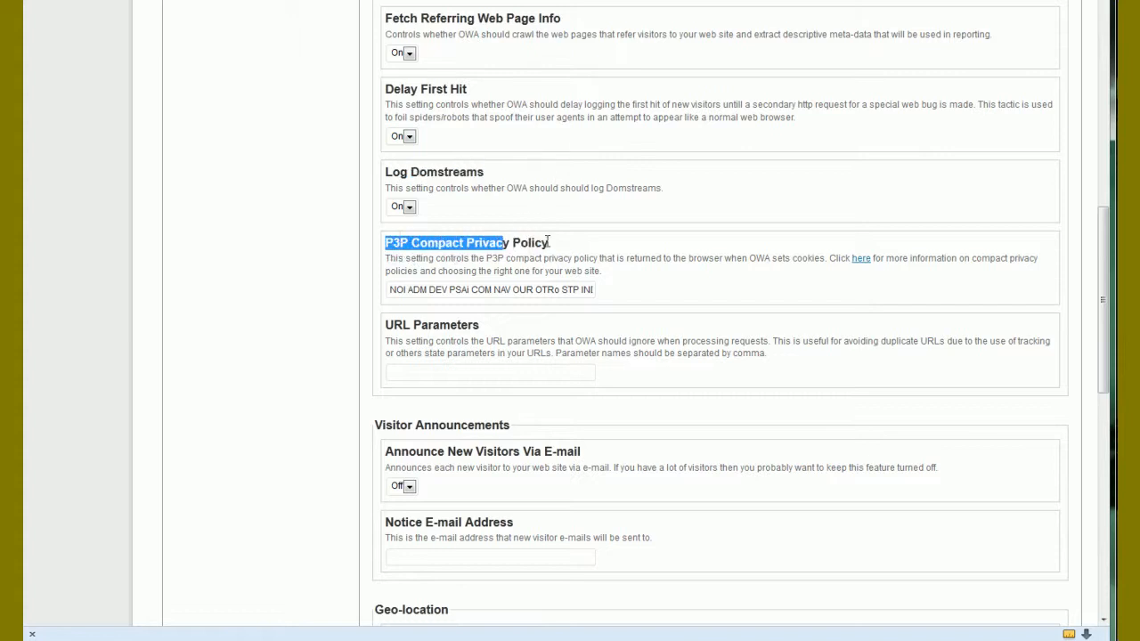
pyautogui.click(631, 243)
pyautogui.scroll(-2, 694, 223)
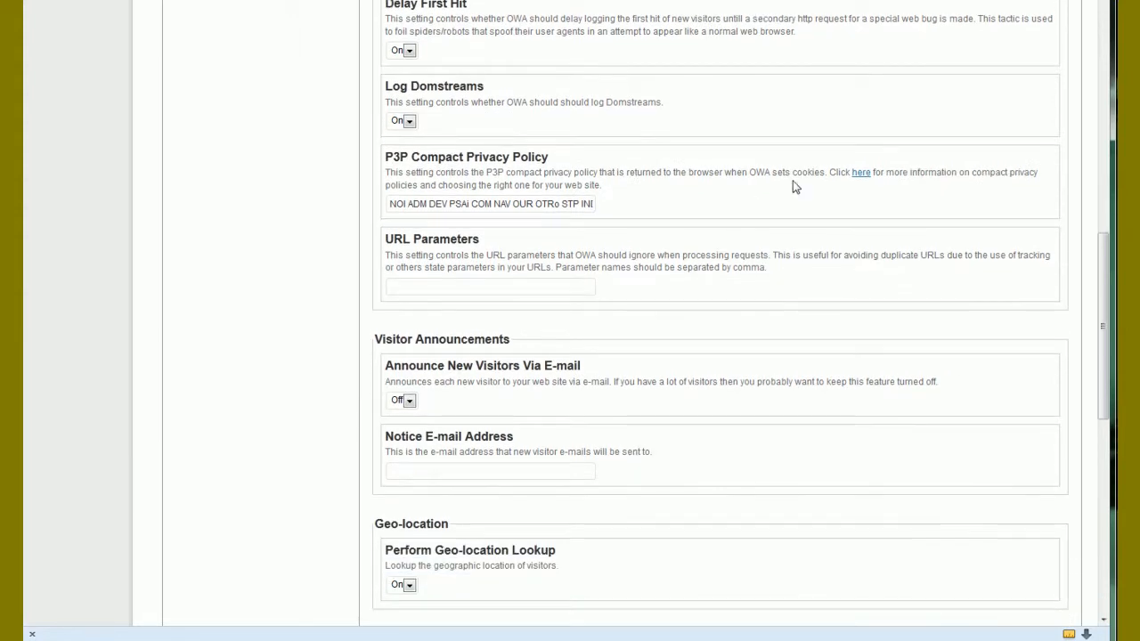
pyautogui.scroll(-2, 677, 178)
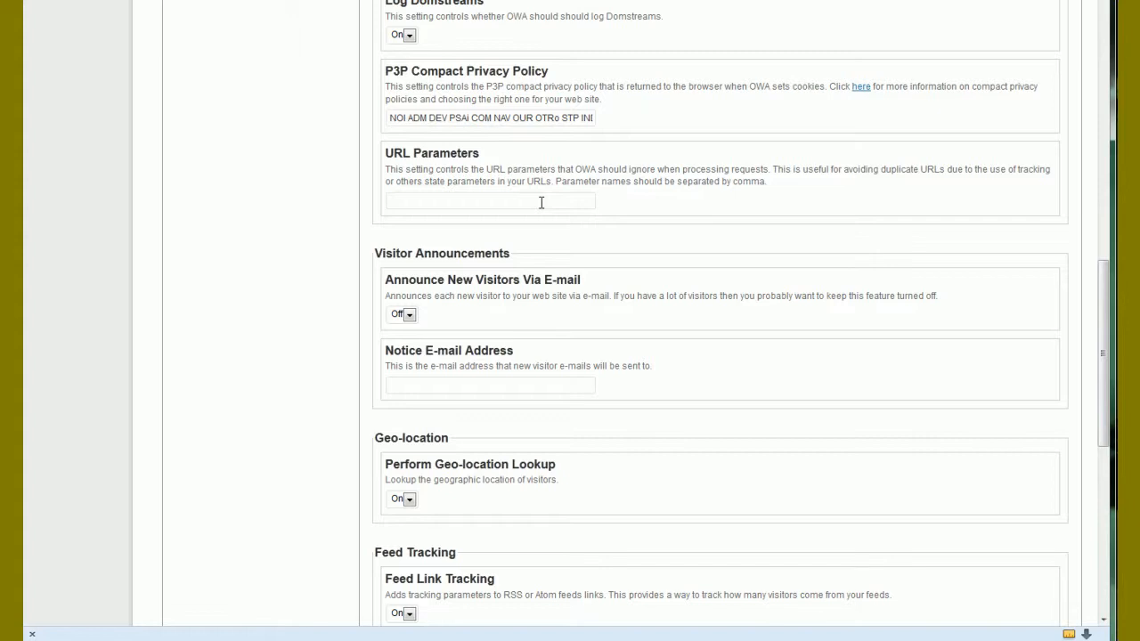
# Examine the visitor announcement, geo-location and feed tracking options and the event log file directory path
pyautogui.scroll(-4, 540, 203)
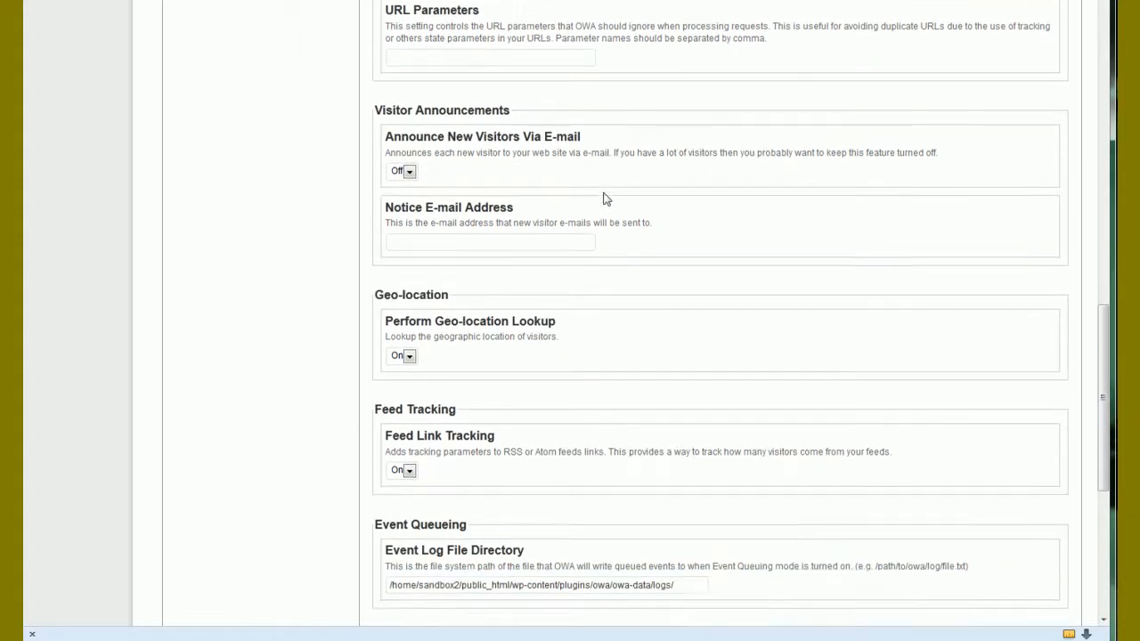
pyautogui.scroll(-2, 588, 160)
pyautogui.scroll(2, 588, 161)
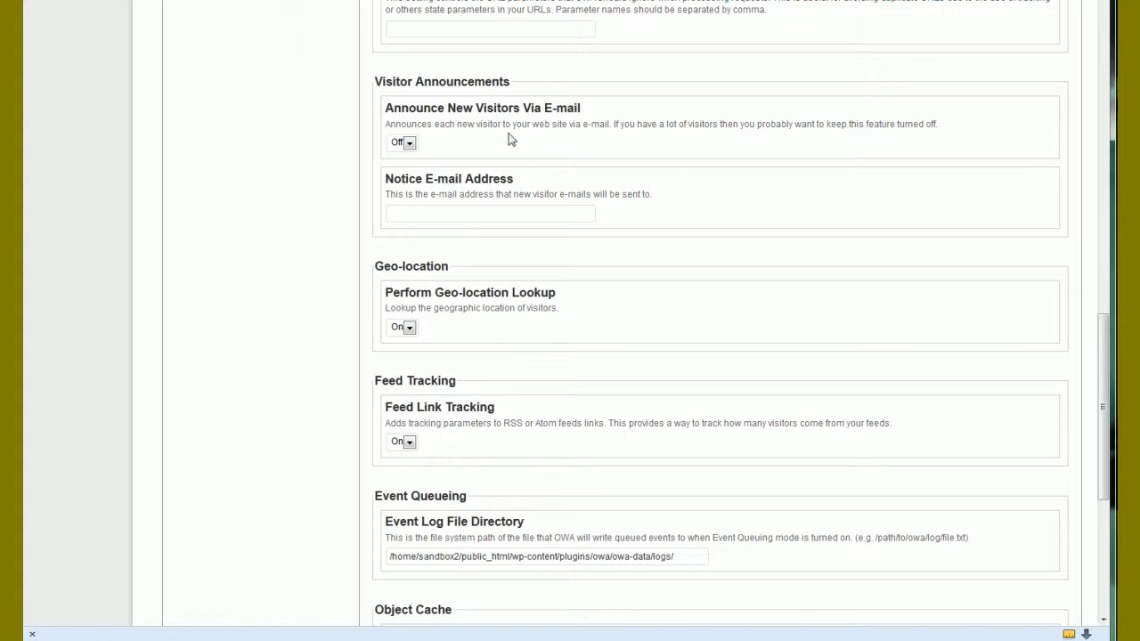
pyautogui.scroll(-2, 457, 157)
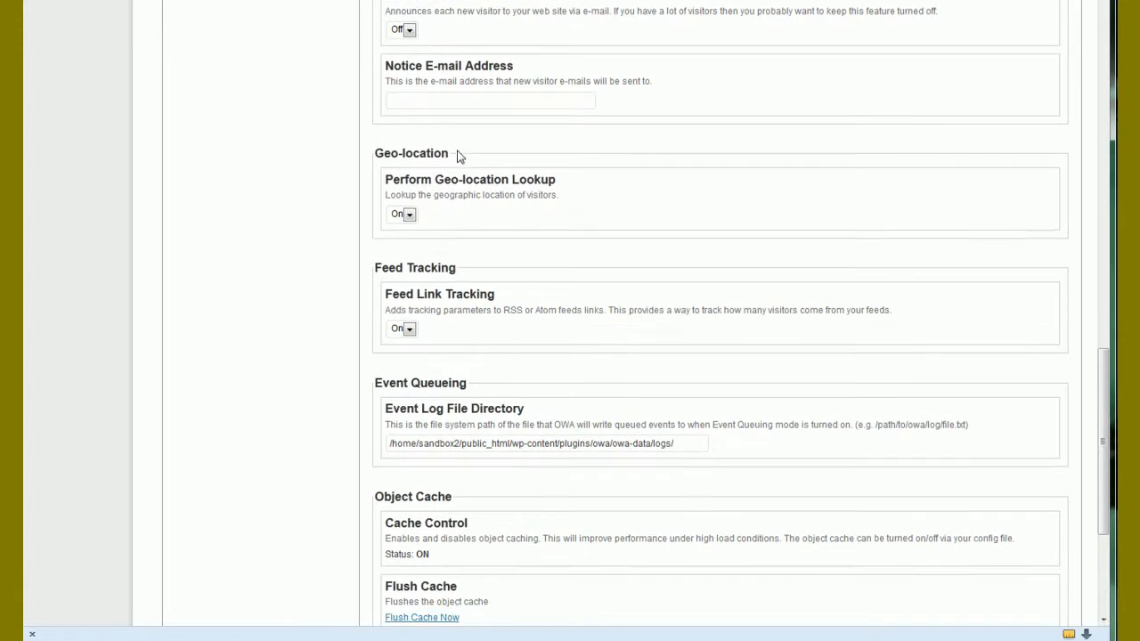
pyautogui.scroll(-2, 457, 157)
pyautogui.moveTo(491, 122); pyautogui.dragTo(383, 122)
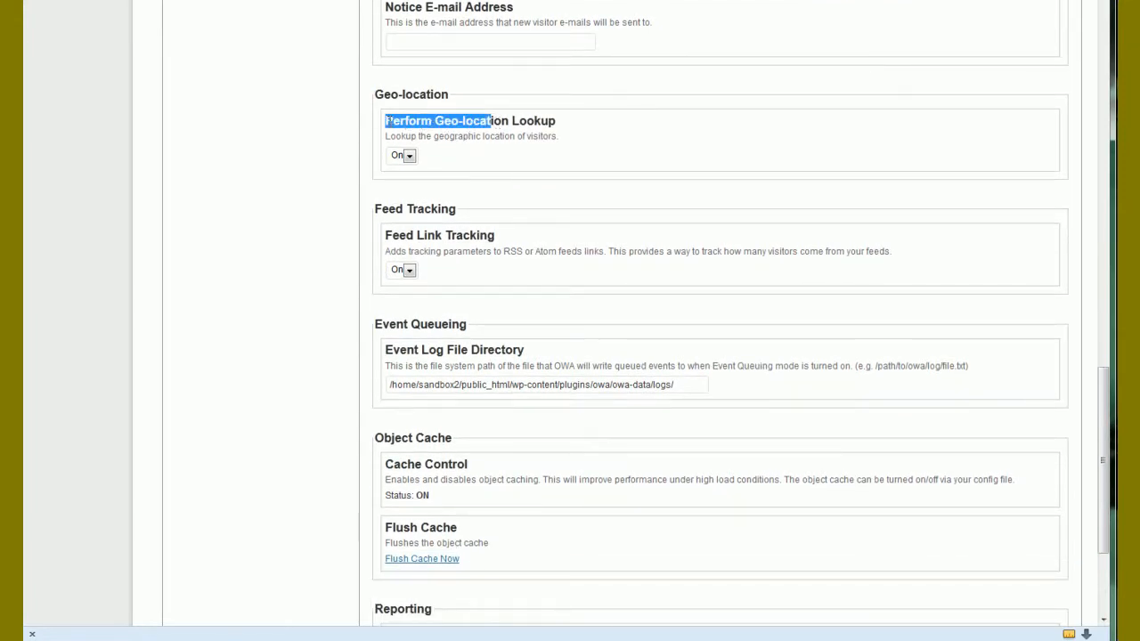
pyautogui.click(439, 156)
pyautogui.scroll(-2, 459, 148)
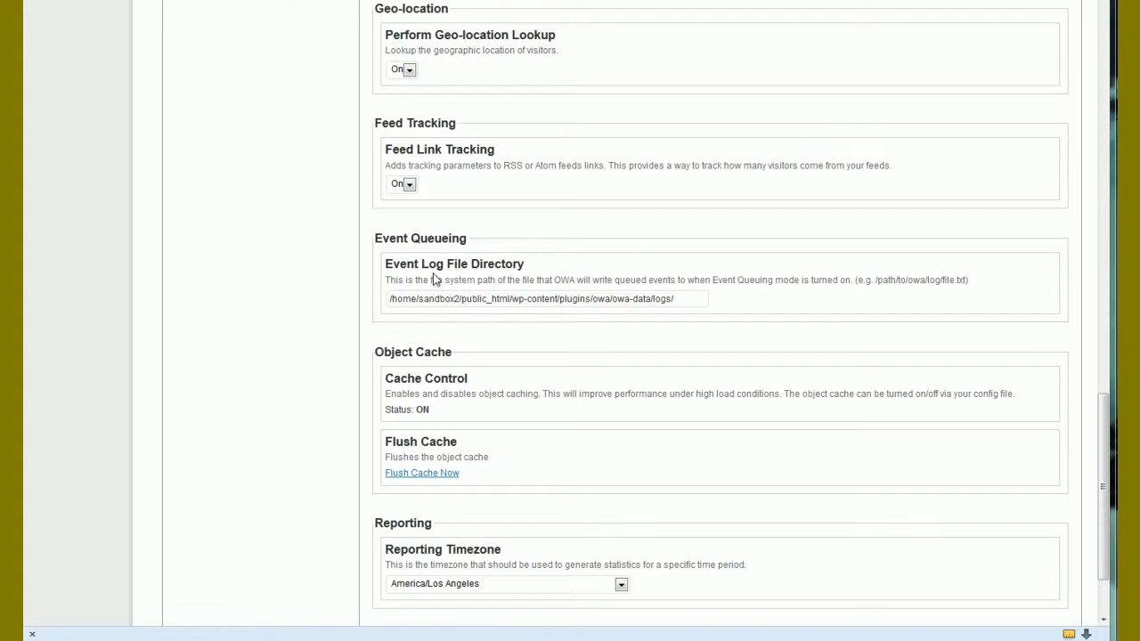
pyautogui.moveTo(698, 300); pyautogui.dragTo(359, 302)
pyautogui.click(359, 302)
# Save the changed OWA settings by updating the configuration
pyautogui.scroll(-2, 365, 300)
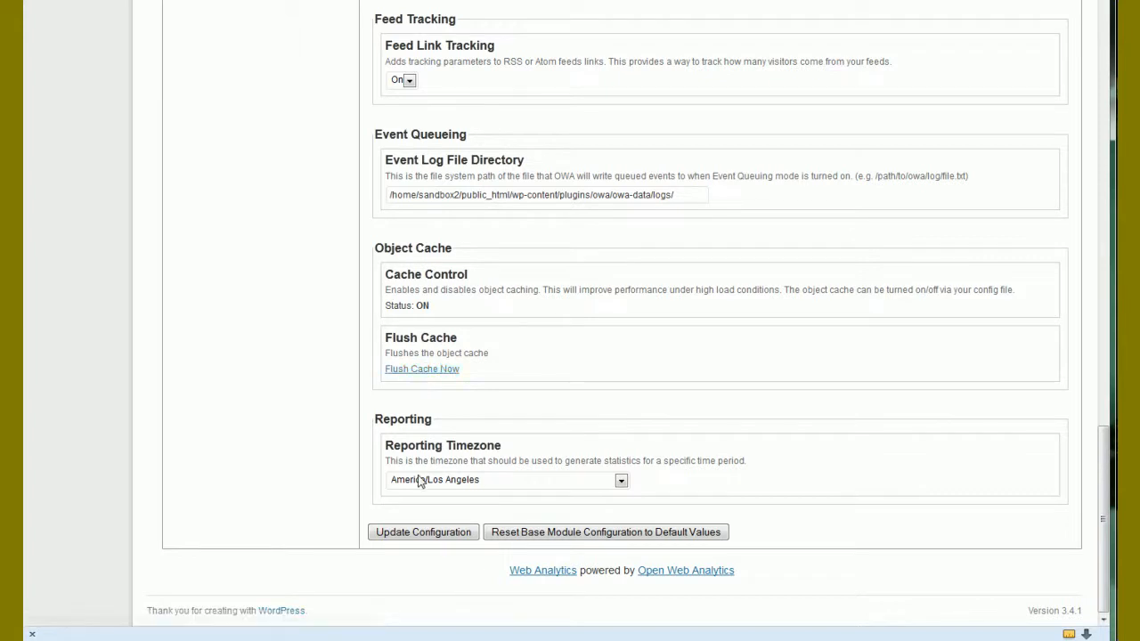
pyautogui.click(423, 534)
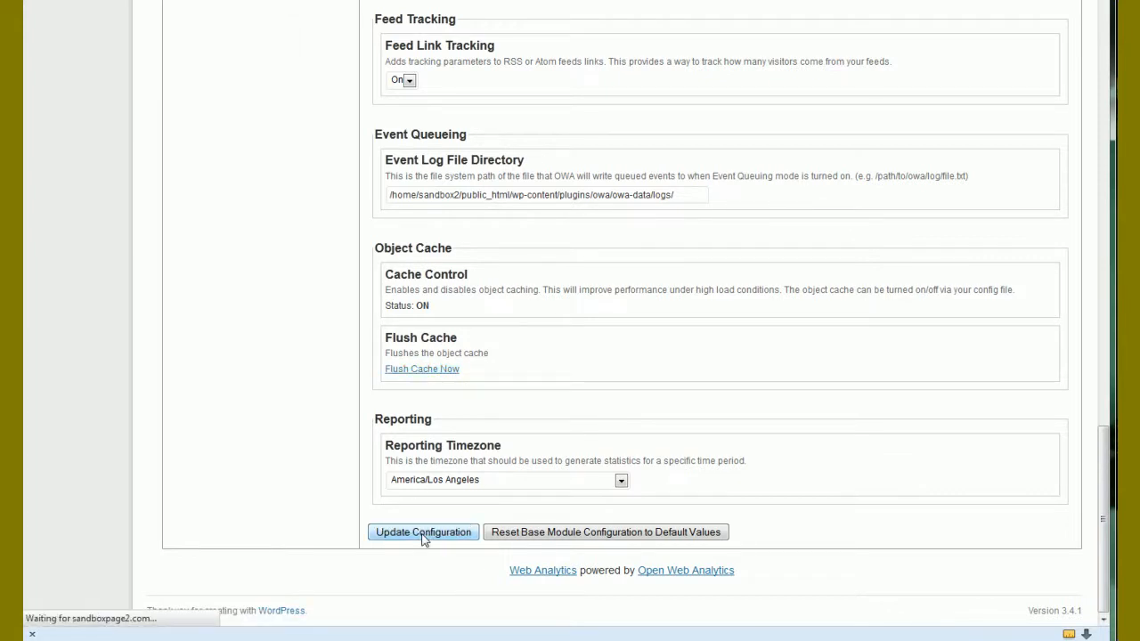
# Look through the available reporting timezones without changing the selection, and return to the start of the settings page
pyautogui.scroll(-5, 450, 487)
pyautogui.scroll(-10, 454, 488)
pyautogui.click(473, 481)
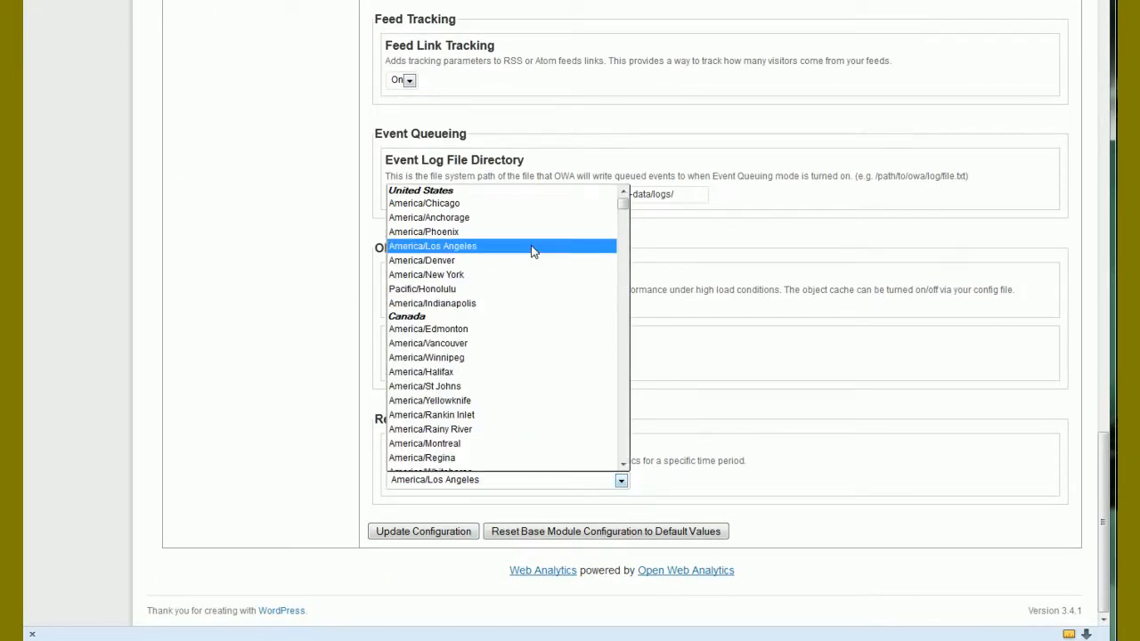
pyautogui.click(684, 294)
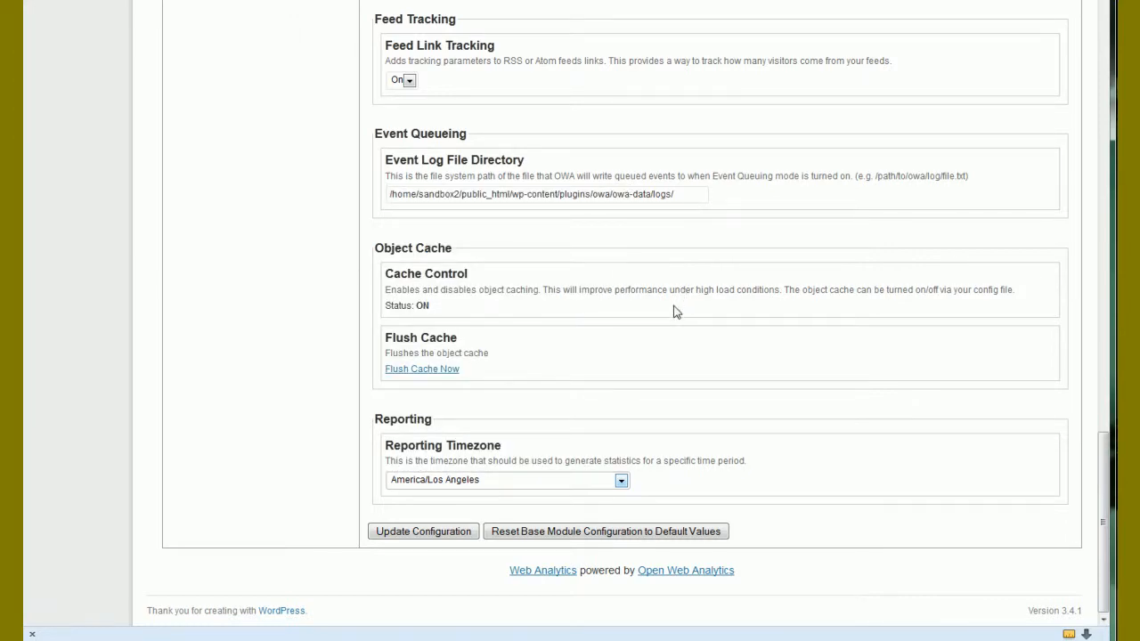
pyautogui.scroll(15, 675, 303)
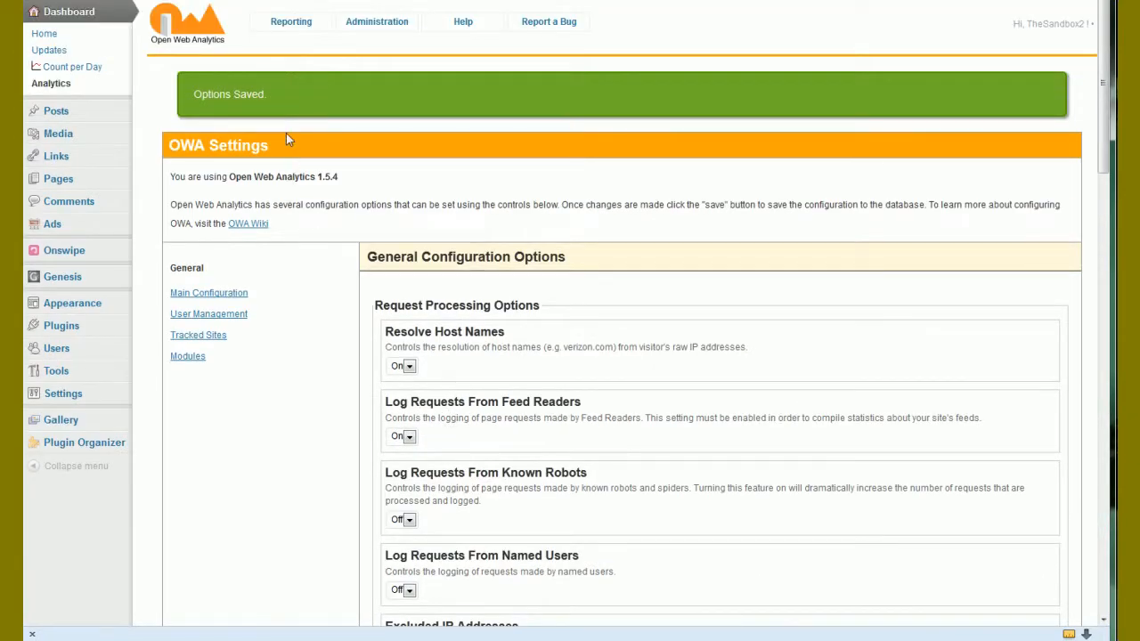
# Open the new user profile form in user management and review its fields and available roles without adding a user
pyautogui.click(214, 317)
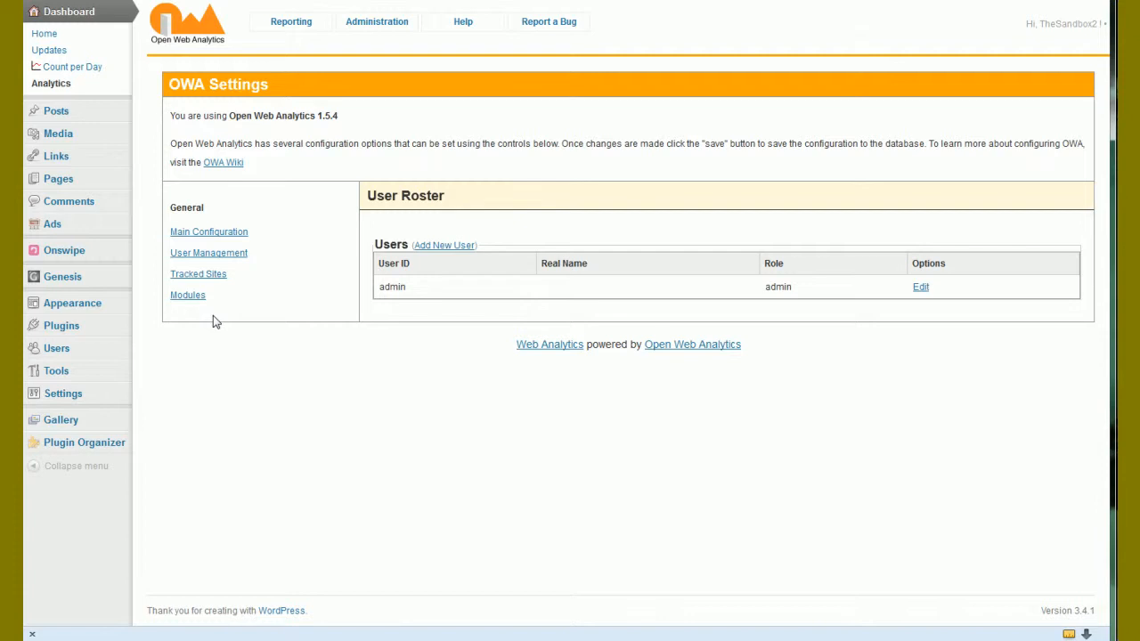
pyautogui.click(443, 245)
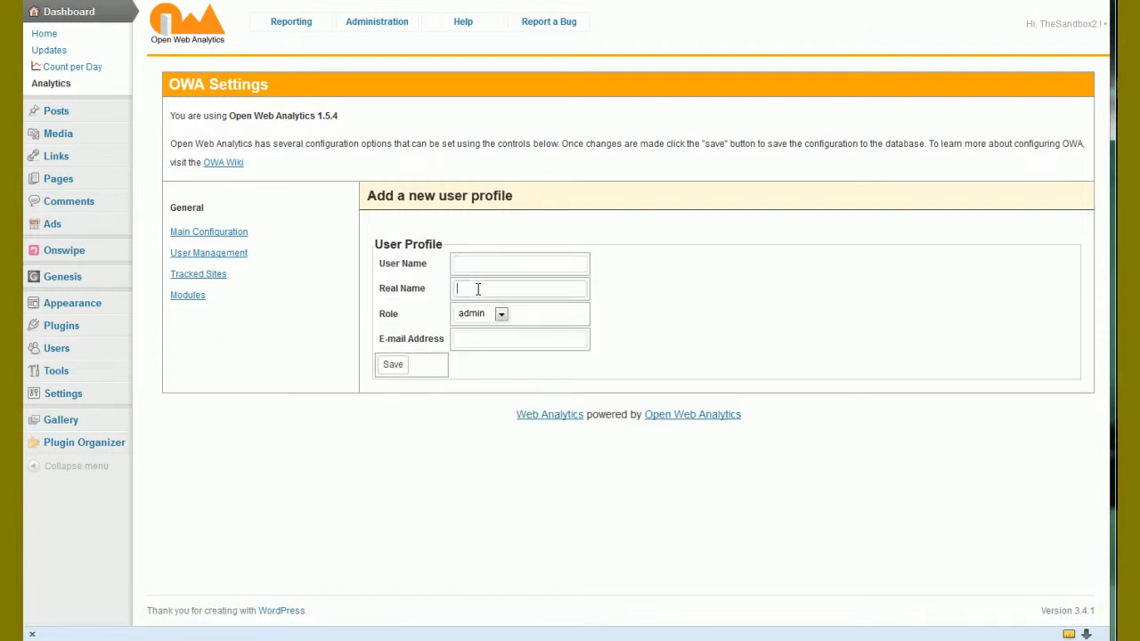
pyautogui.click(489, 315)
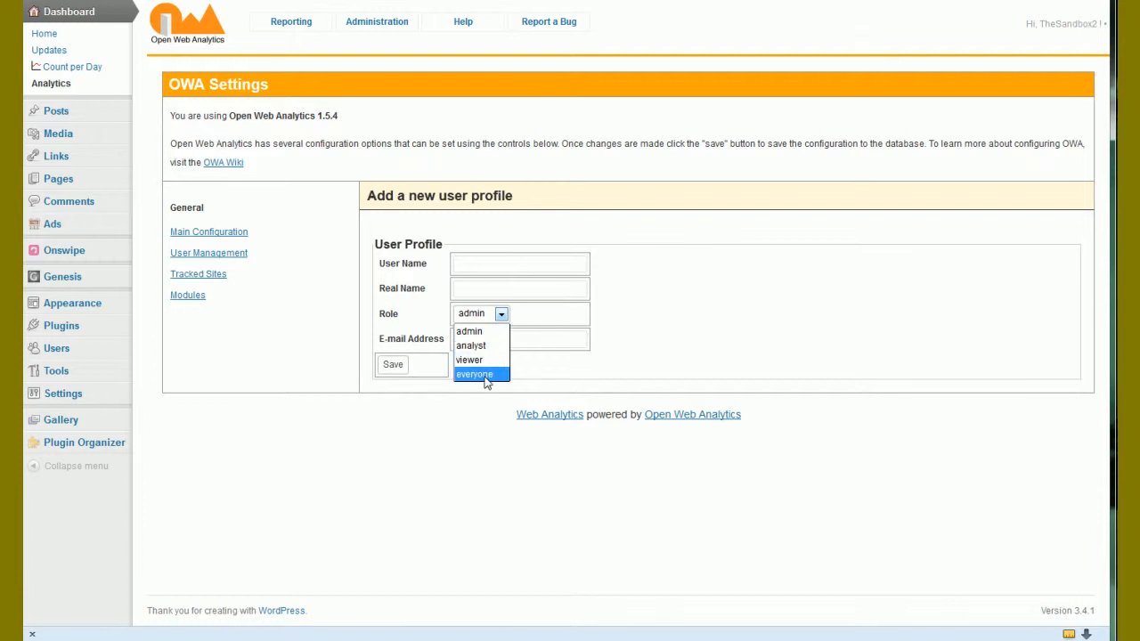
pyautogui.click(541, 338)
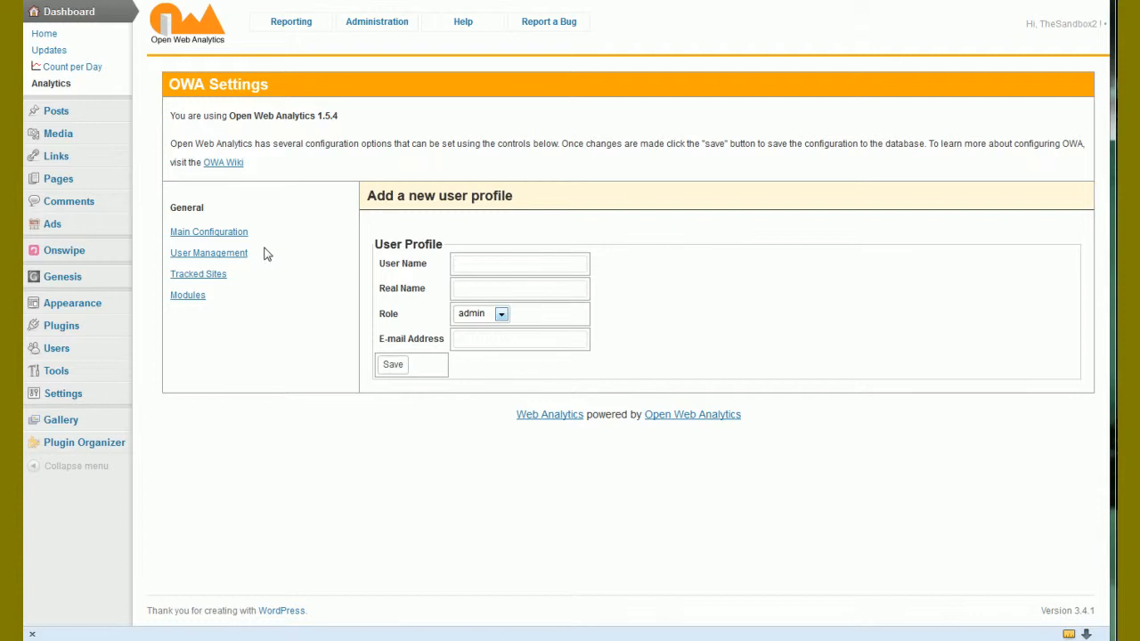
# Open a new tracked site profile and look through its site settings and allowed users without saving anything
pyautogui.click(220, 277)
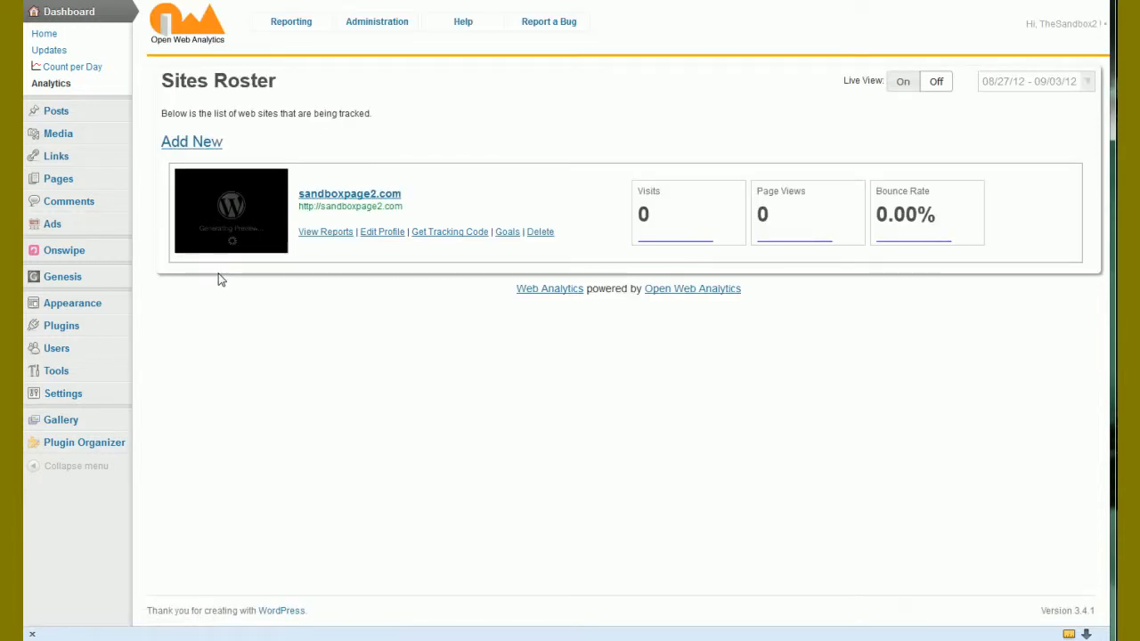
pyautogui.click(206, 152)
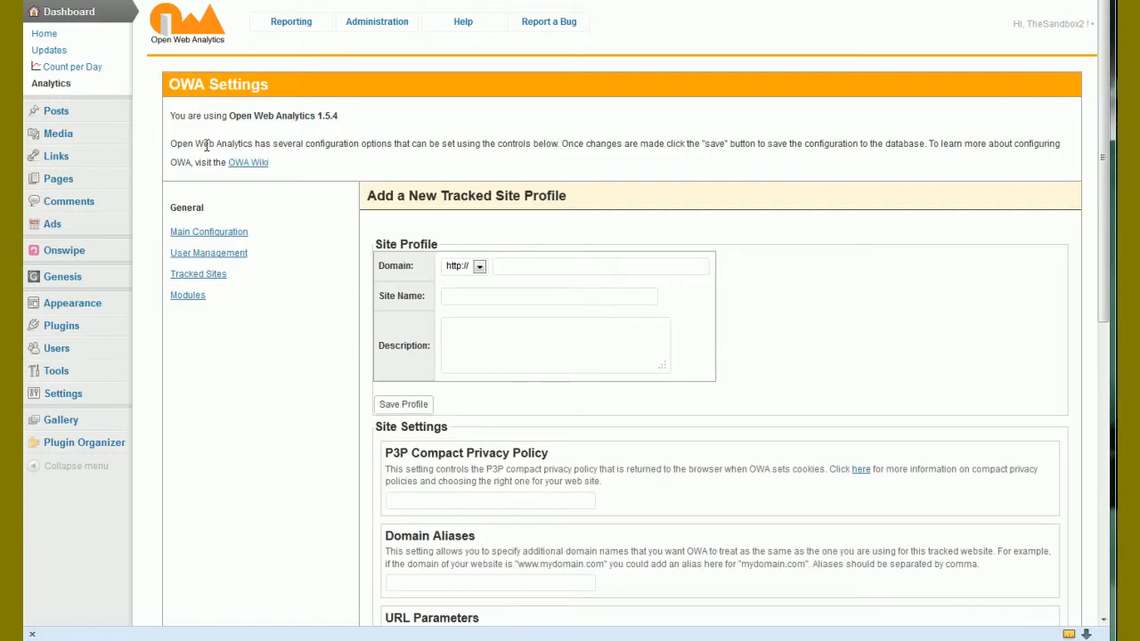
pyautogui.scroll(-10, 401, 214)
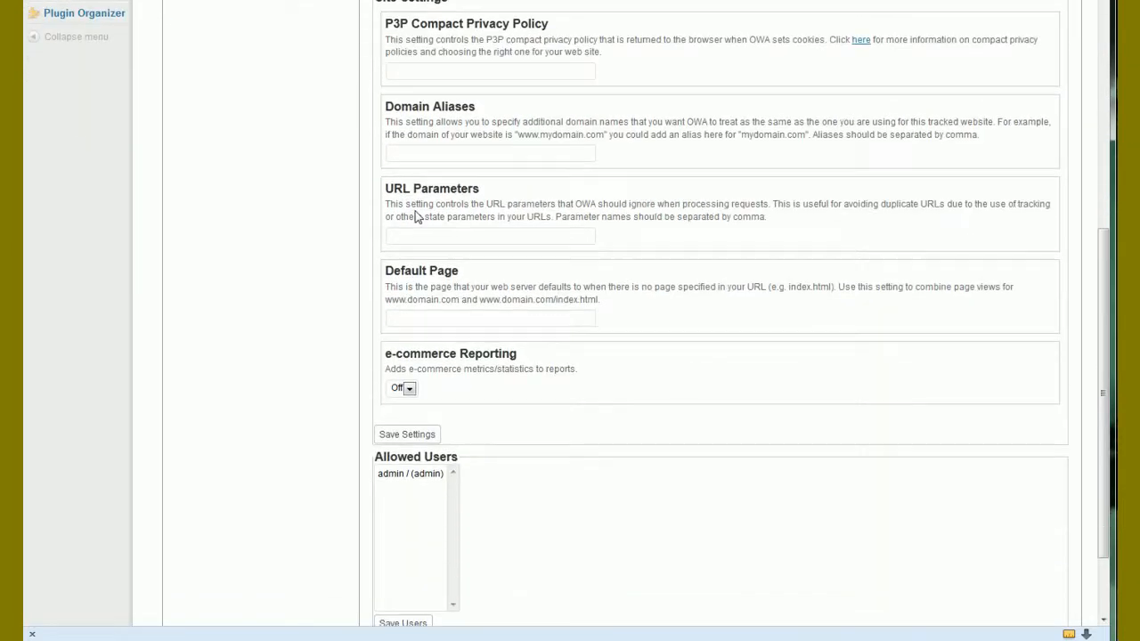
pyautogui.scroll(-1, 470, 225)
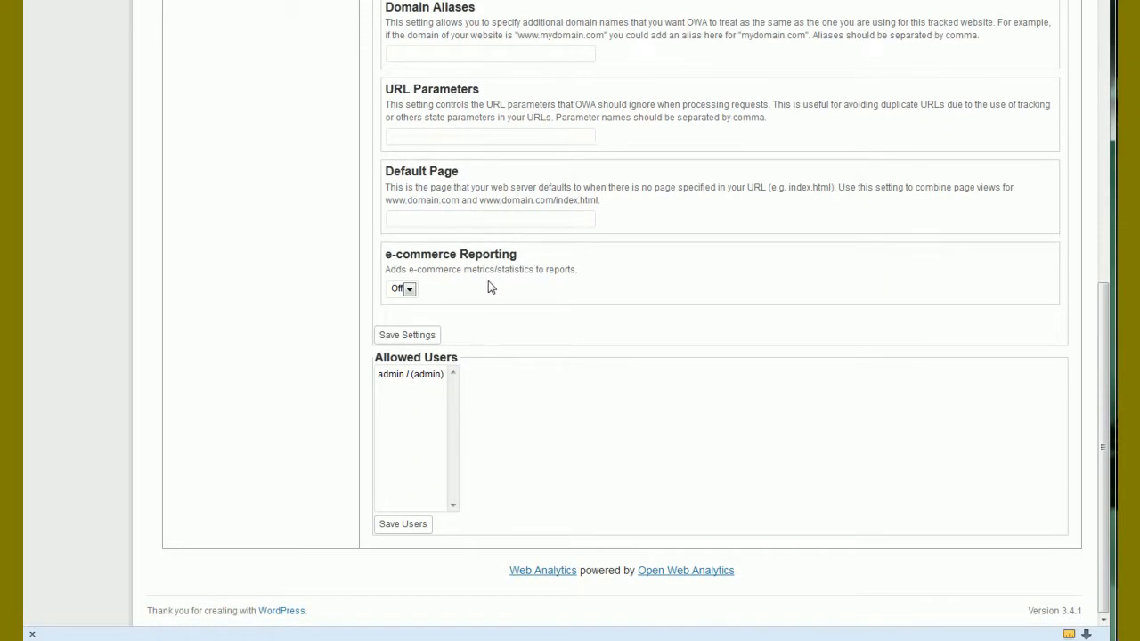
pyautogui.scroll(10, 488, 285)
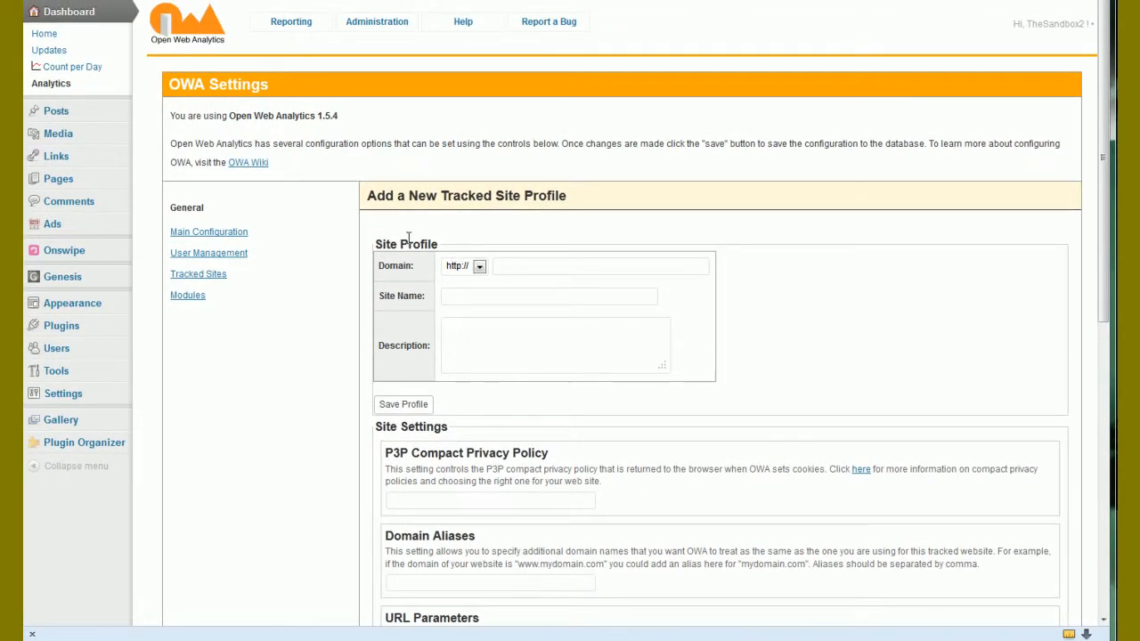
# Get the tracking code for sandboxpage2.com from the tracked sites and examine the Javascript tracking tag
pyautogui.click(217, 277)
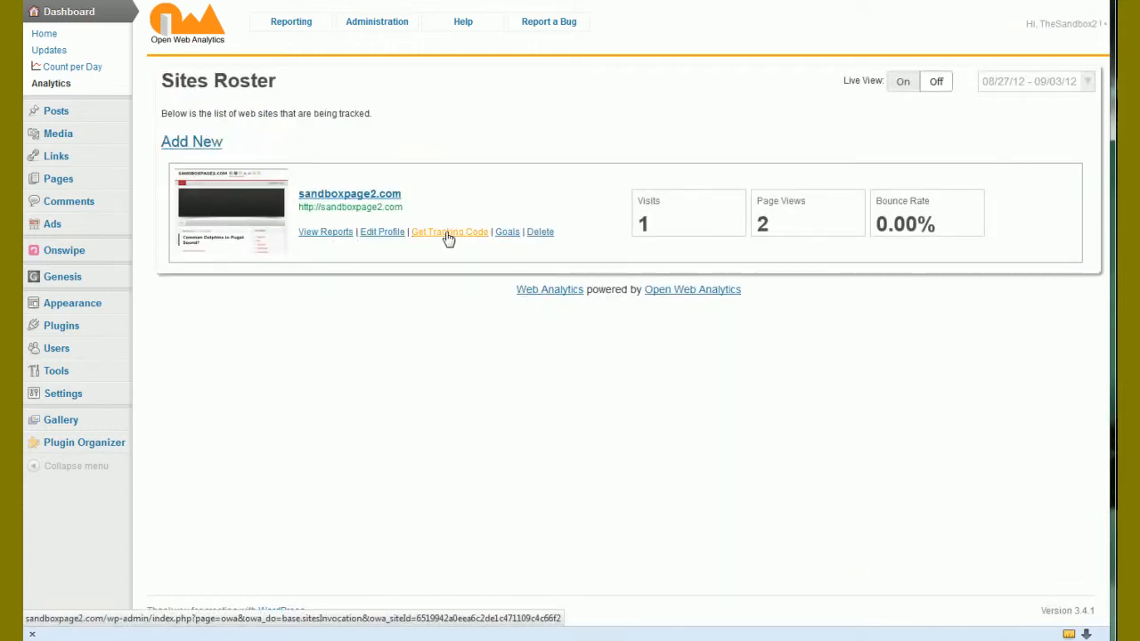
pyautogui.click(448, 232)
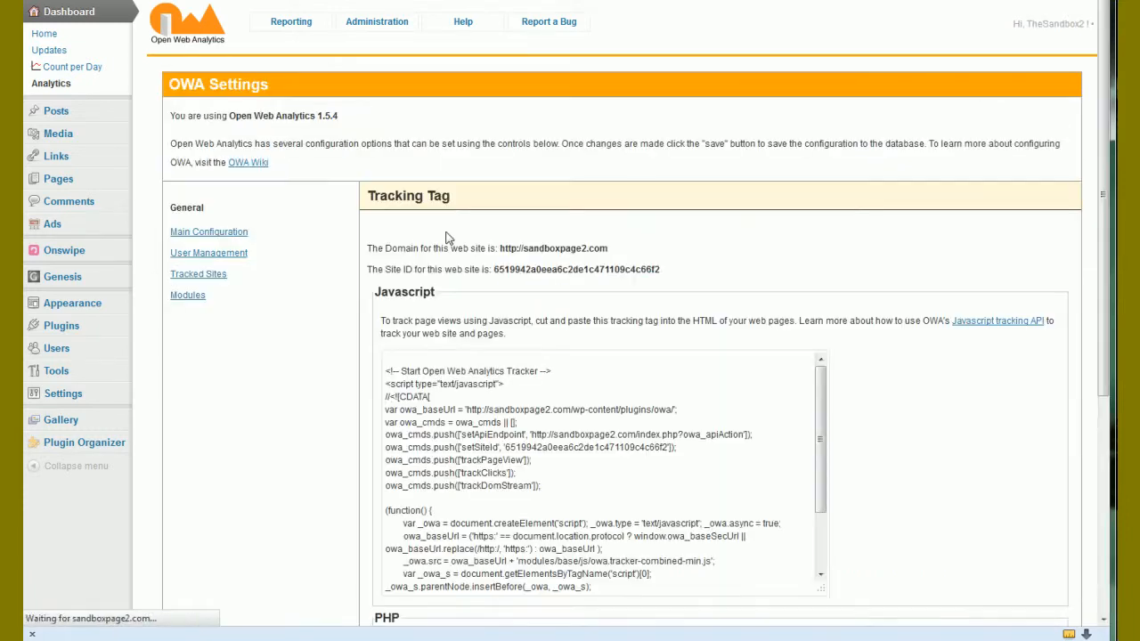
pyautogui.scroll(-2, 766, 318)
pyautogui.scroll(-4, 766, 318)
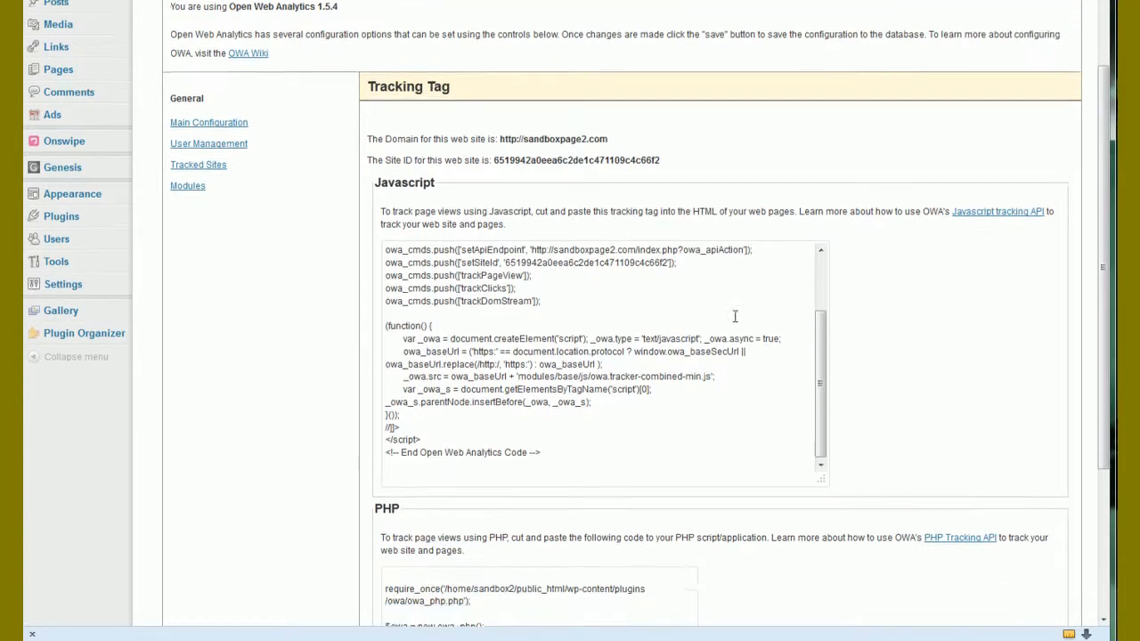
pyautogui.scroll(5, 321, 365)
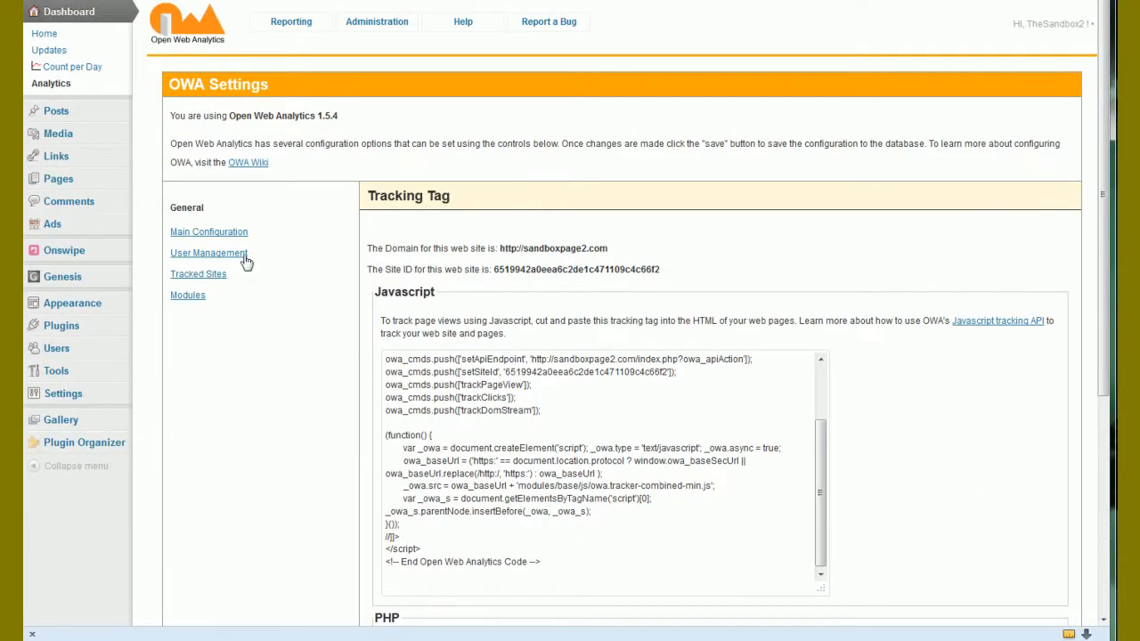
# Activate the Maxmind GeoIP module in the OWA modules administration
pyautogui.click(214, 279)
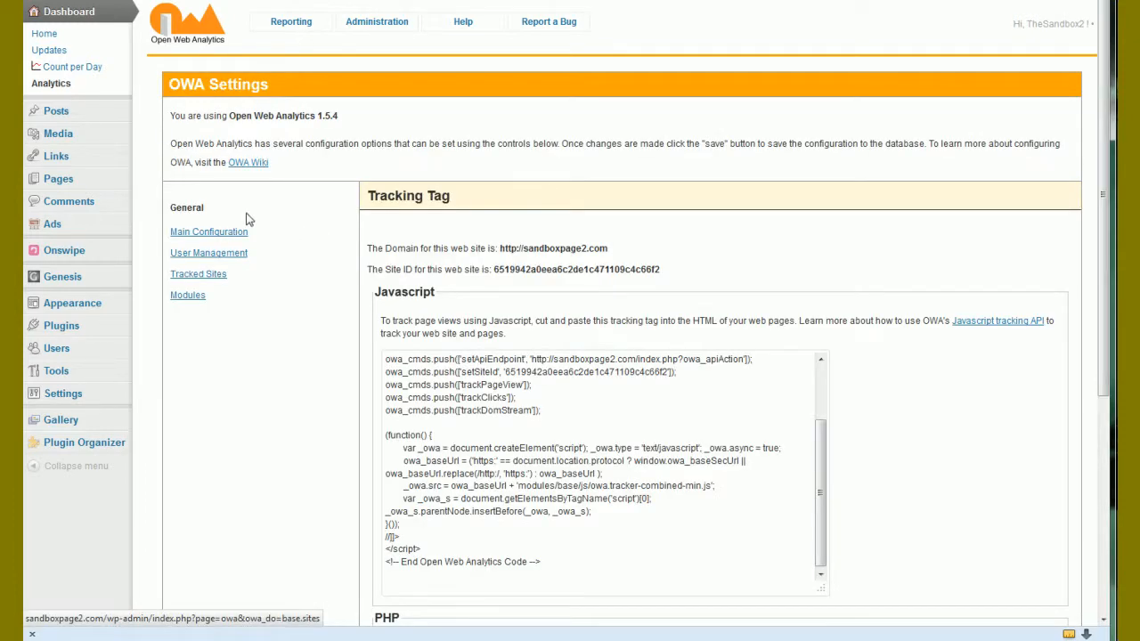
pyautogui.click(189, 296)
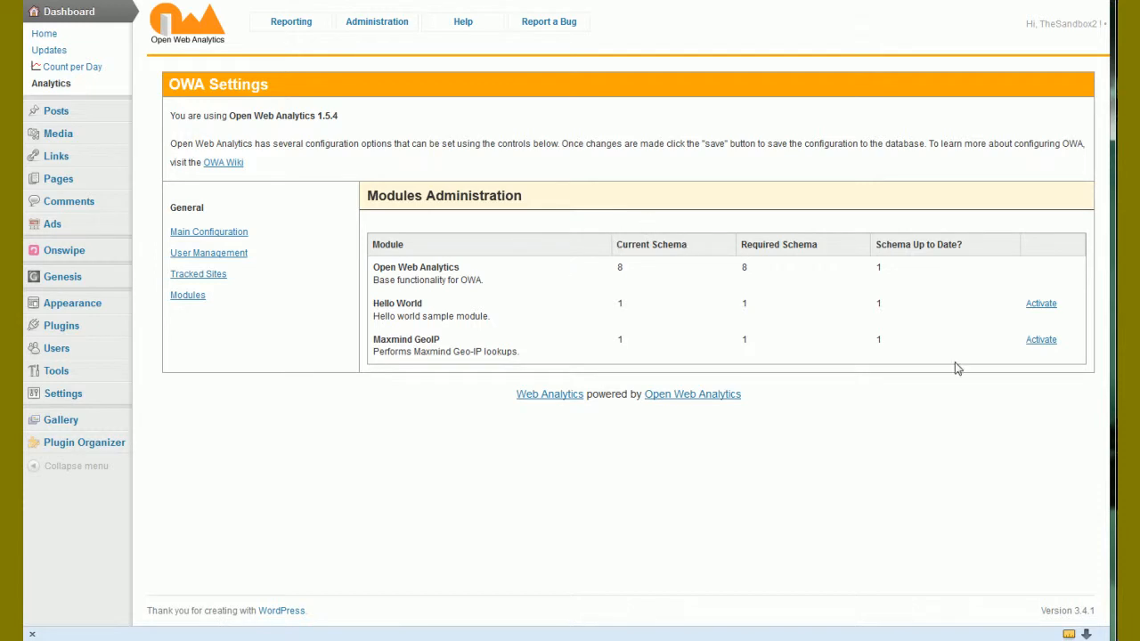
pyautogui.click(1044, 348)
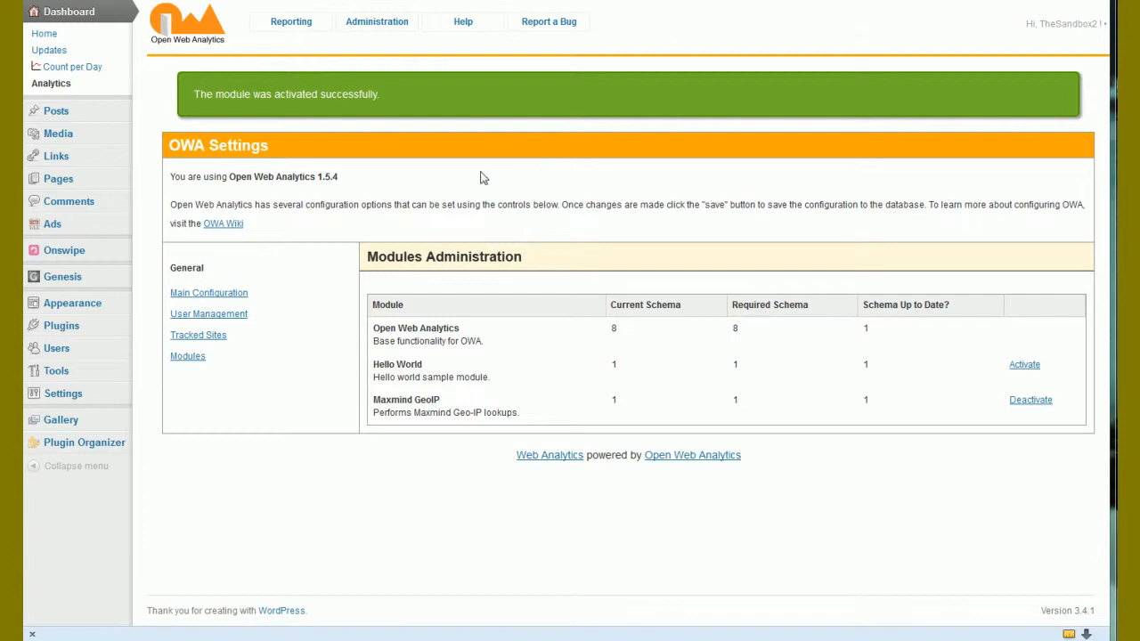
# View the reports for sandboxpage2.com and examine the dashboard's top content, traffic sources, visitor types and latest visits
pyautogui.click(237, 295)
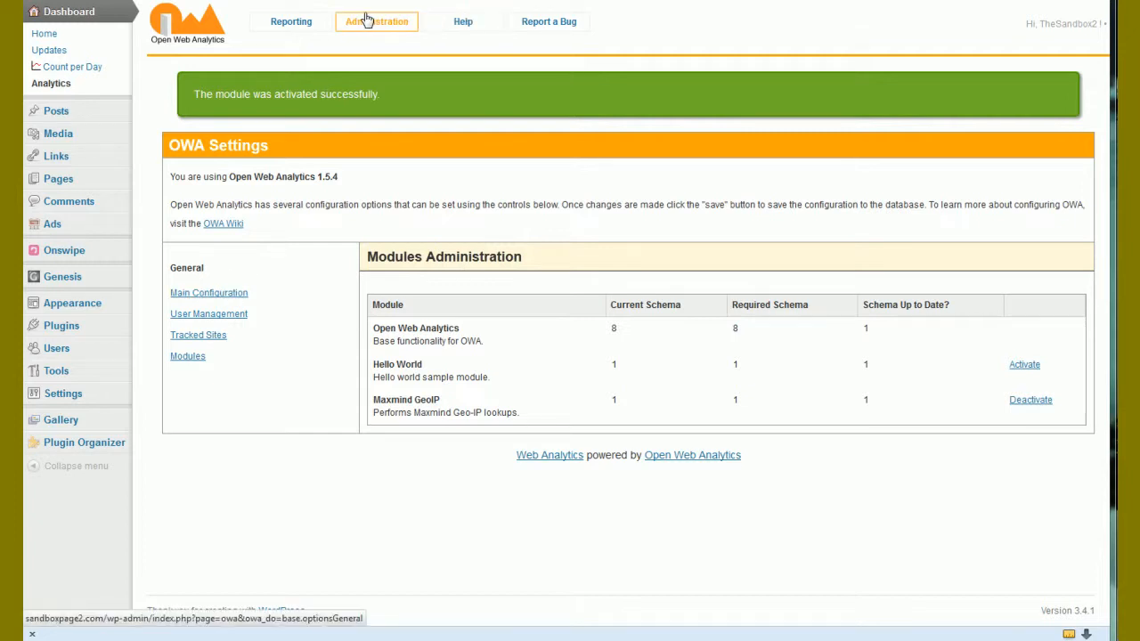
pyautogui.click(308, 27)
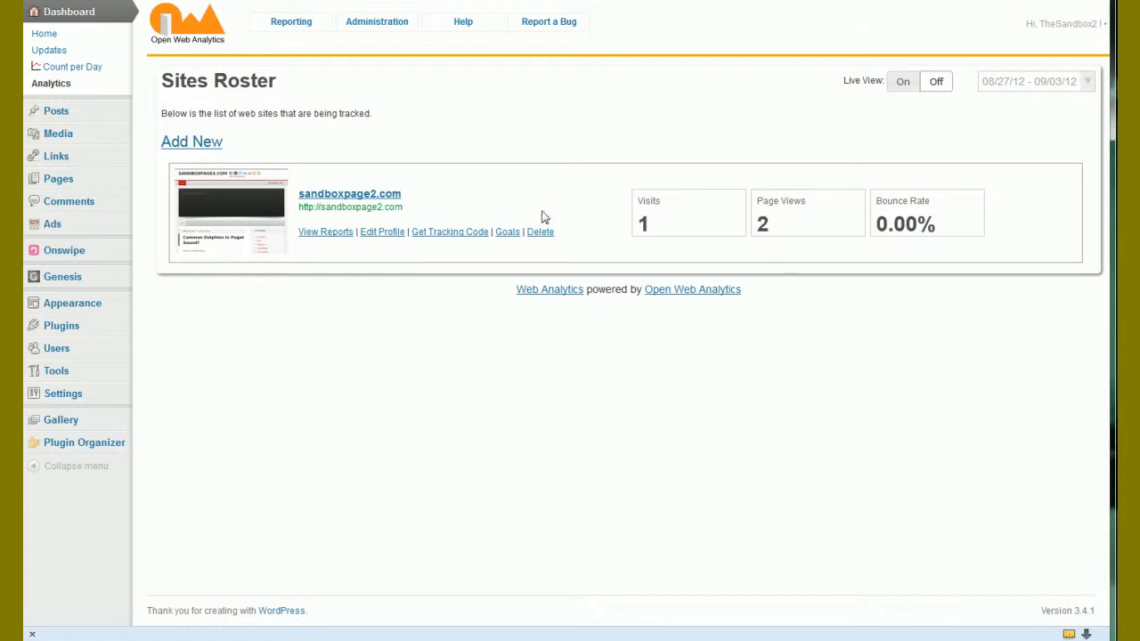
pyautogui.click(327, 233)
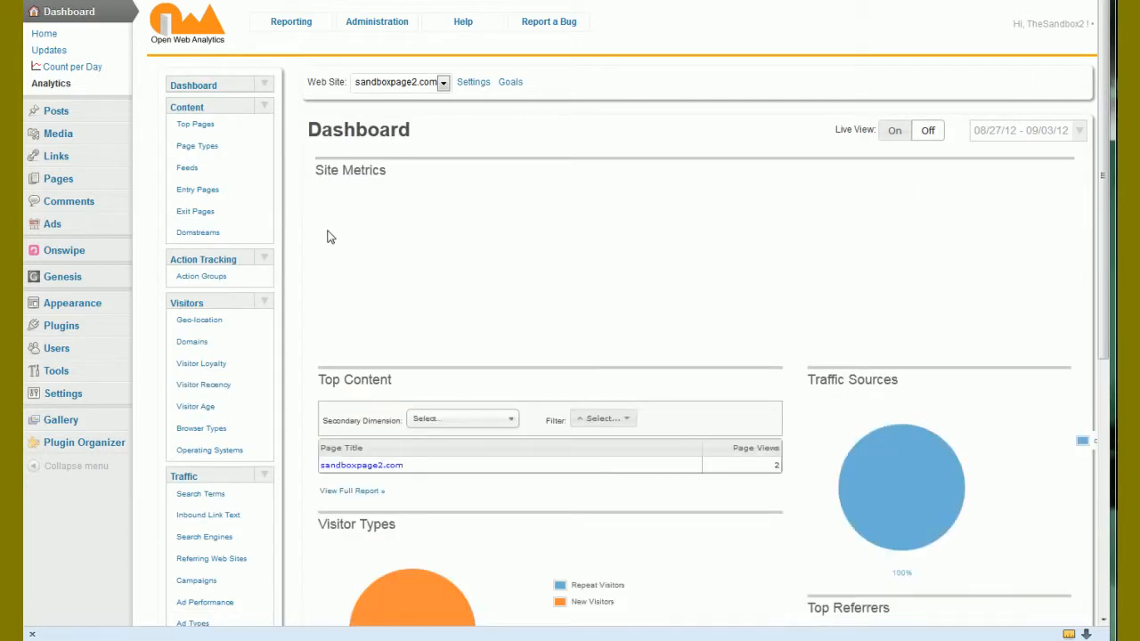
pyautogui.scroll(-3, 331, 230)
pyautogui.scroll(-6, 331, 229)
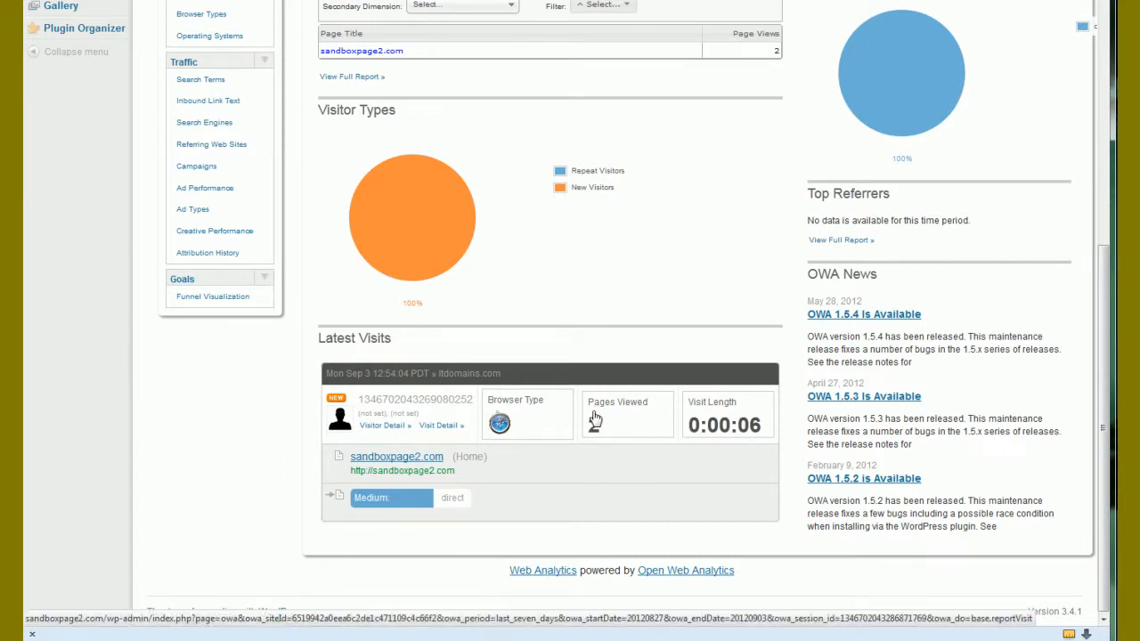
# Open the latest visitor's history and examine the visit detail with its clickstream
pyautogui.click(392, 427)
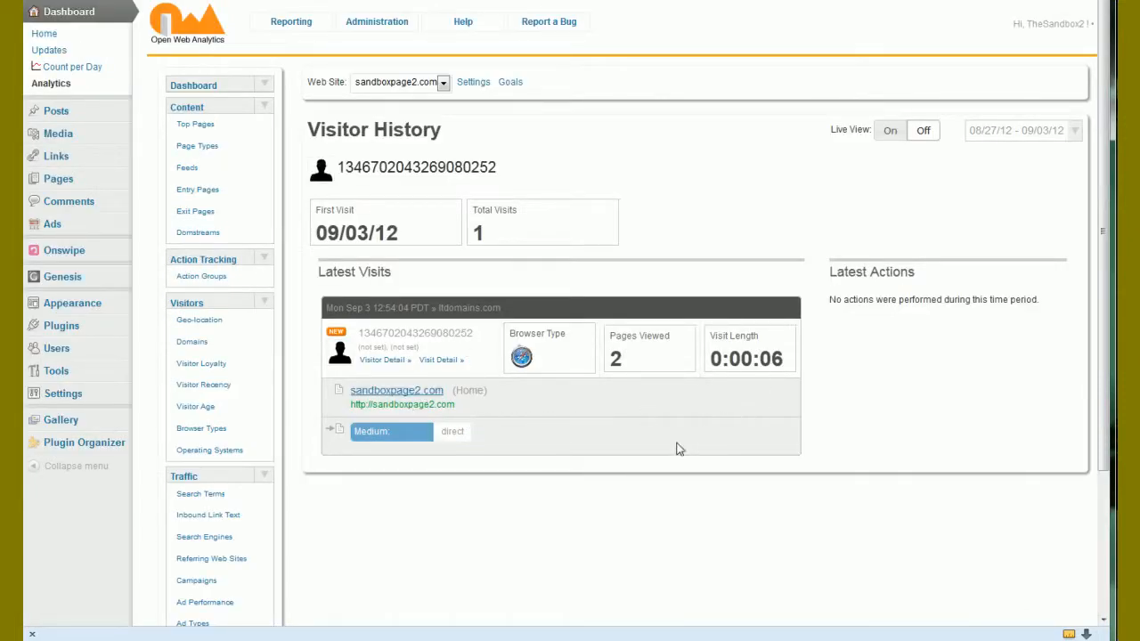
pyautogui.click(432, 366)
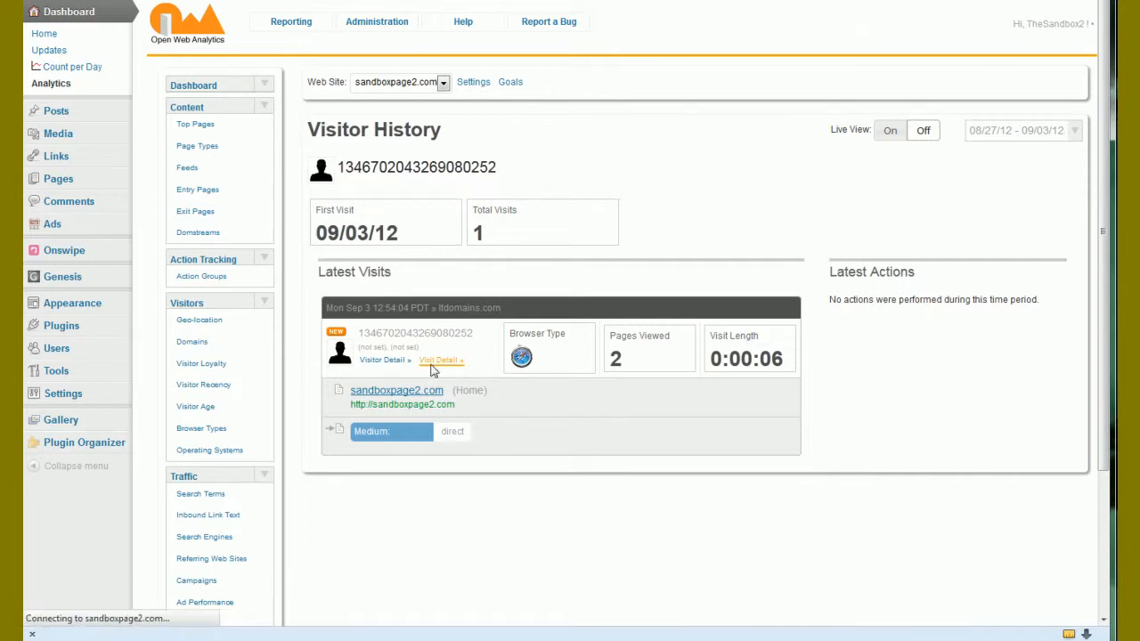
pyautogui.scroll(-3, 460, 346)
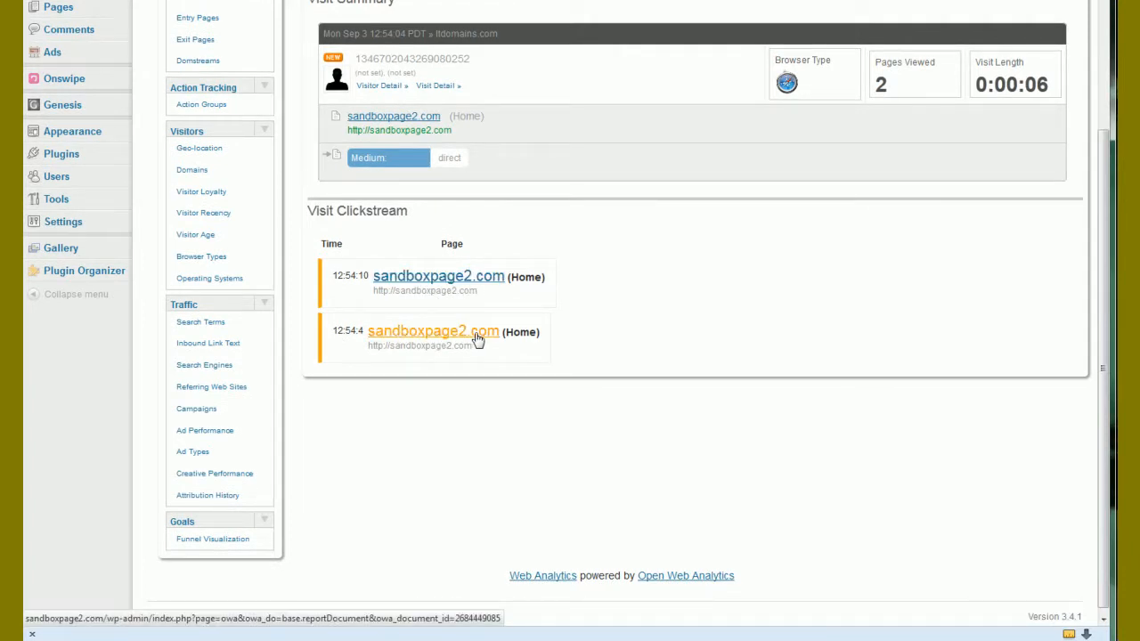
pyautogui.scroll(3, 478, 338)
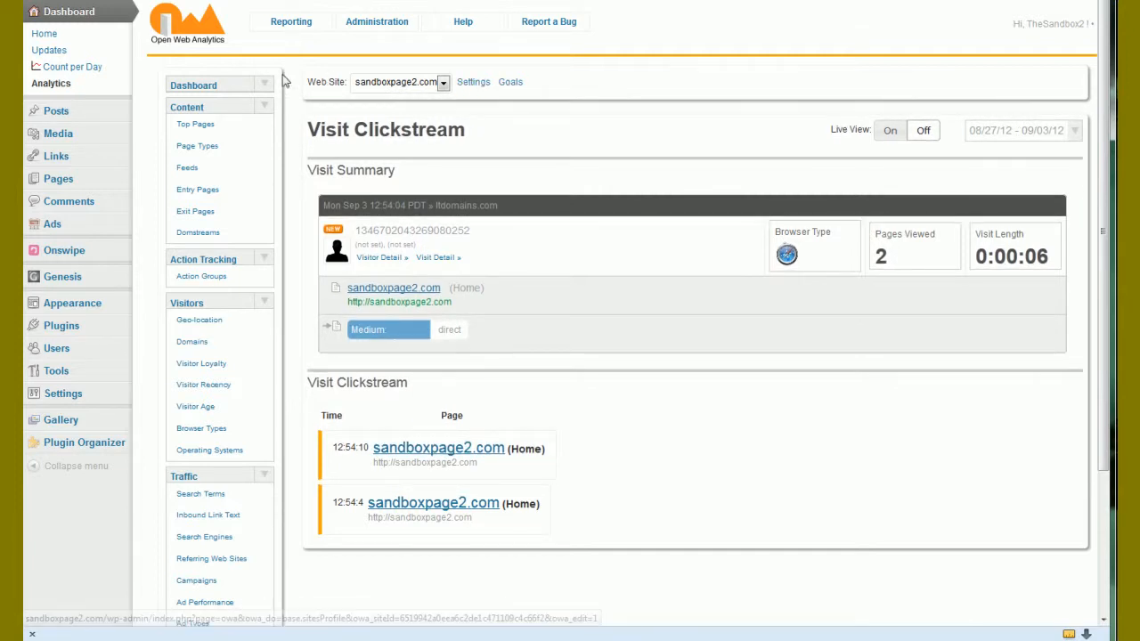
# Open the Domstreams report and examine the latest recorded page URLs and their durations
pyautogui.click(198, 233)
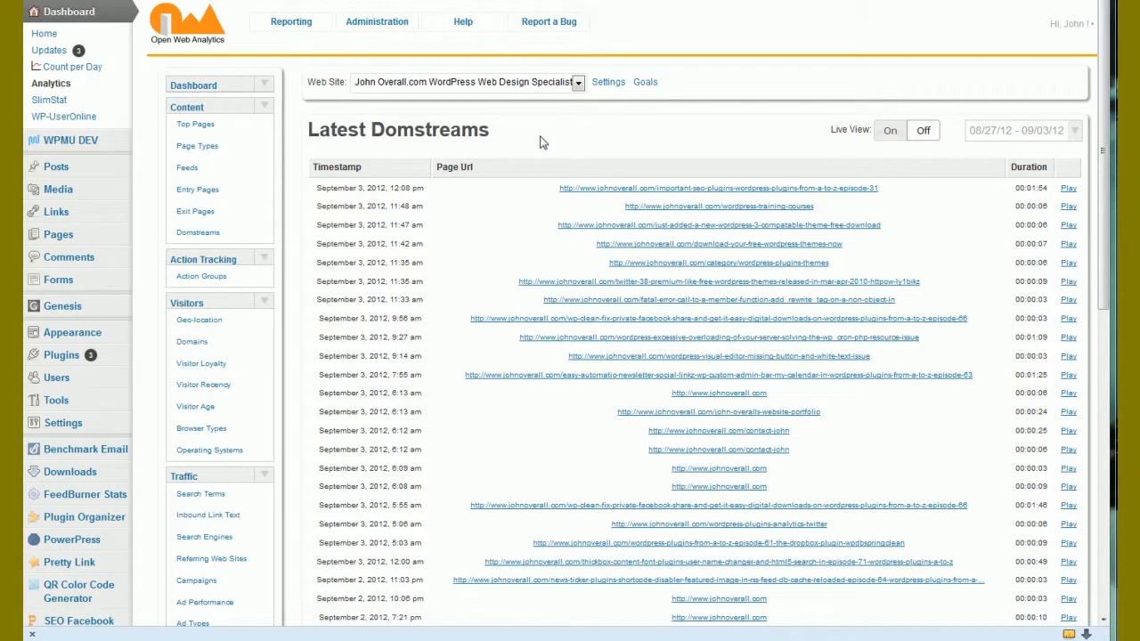
pyautogui.moveTo(526, 140); pyautogui.dragTo(310, 130)
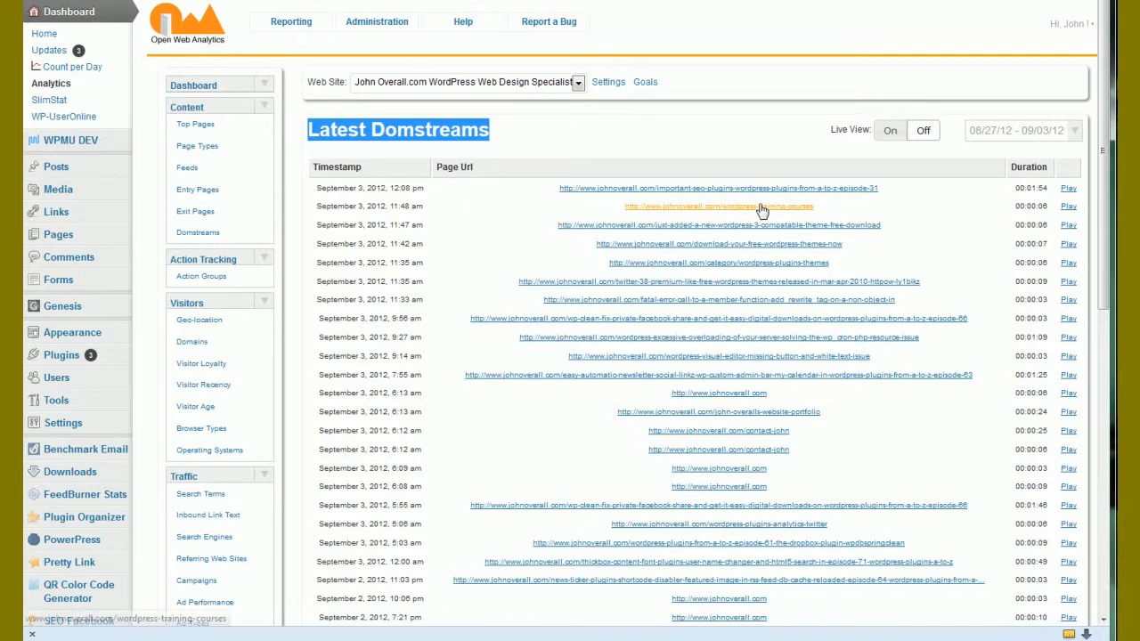
pyautogui.click(1038, 187)
pyautogui.doubleClick(1038, 188)
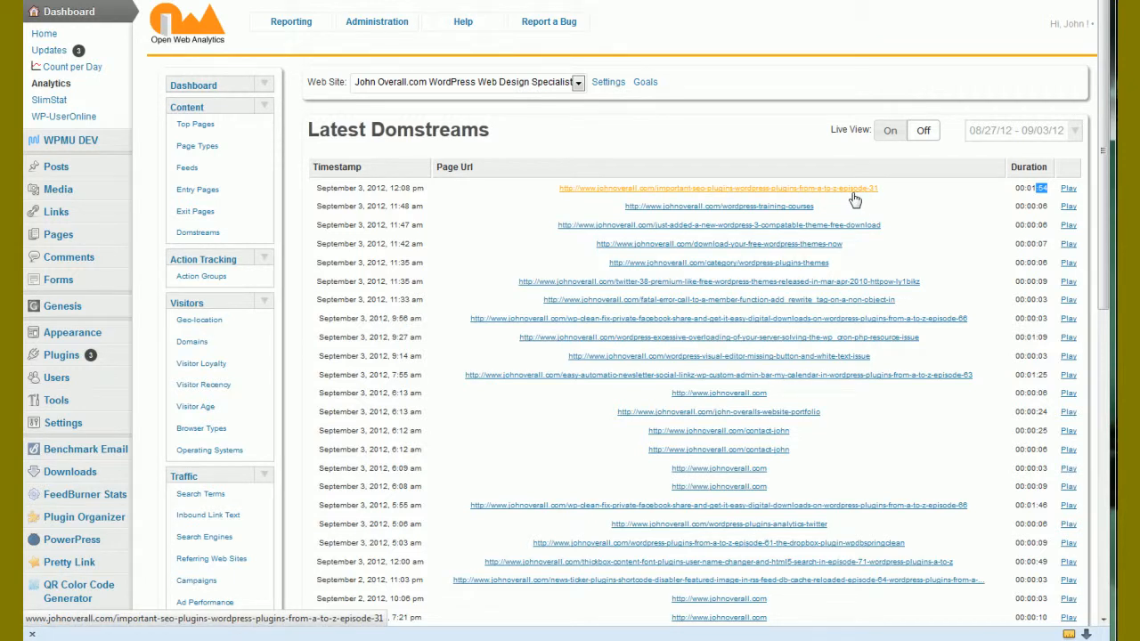
# Play back a recorded domstream of the WordPress Plugins from A to Z Episode 66 page and watch the visitor's mouse movement and scrolling
pyautogui.click(1068, 192)
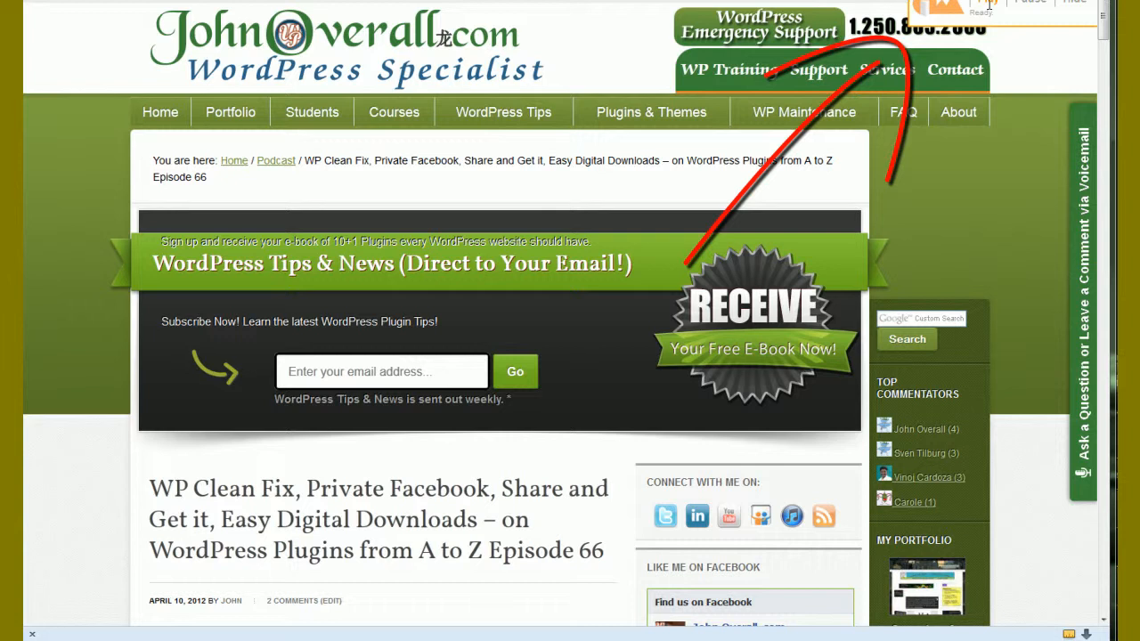
pyautogui.click(988, 4)
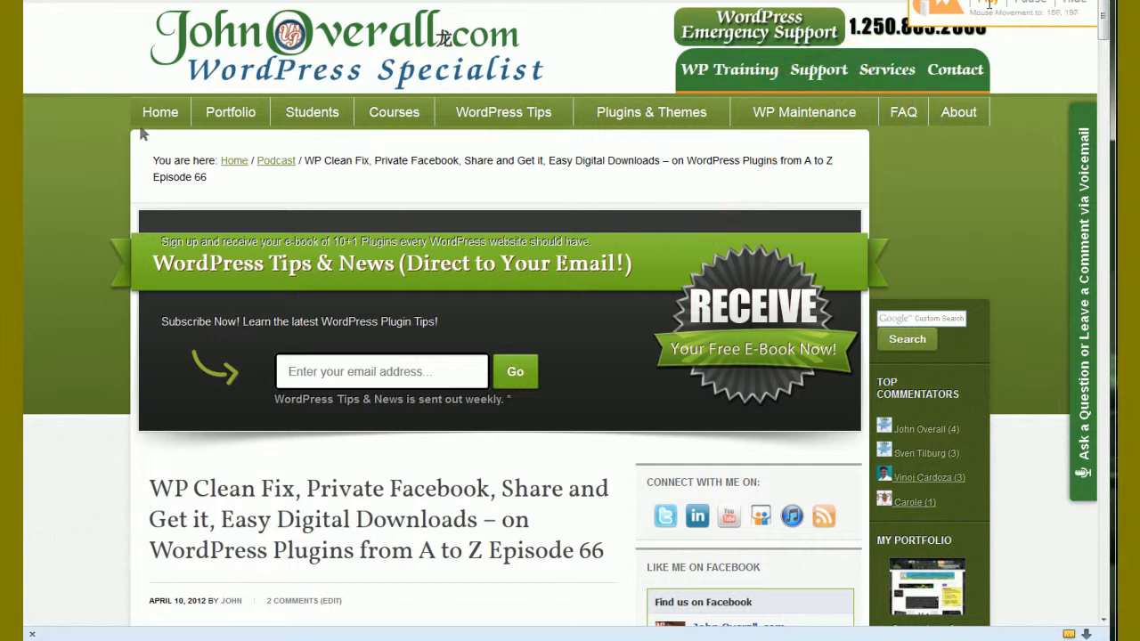
pyautogui.scroll(-3, 214, 217)
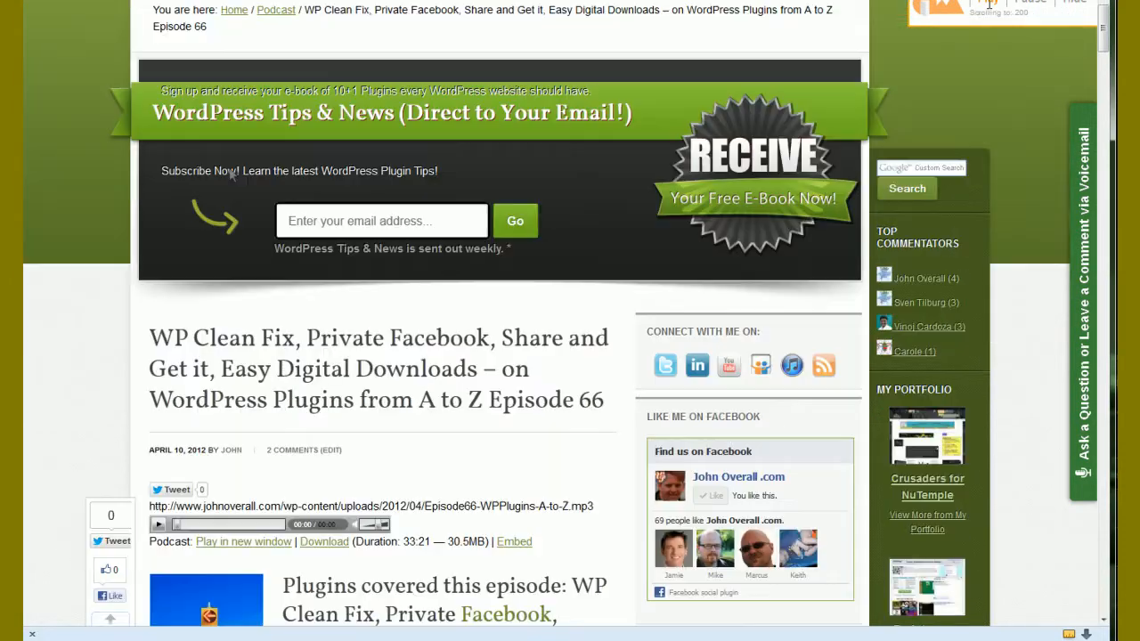
pyautogui.scroll(-2, 230, 178)
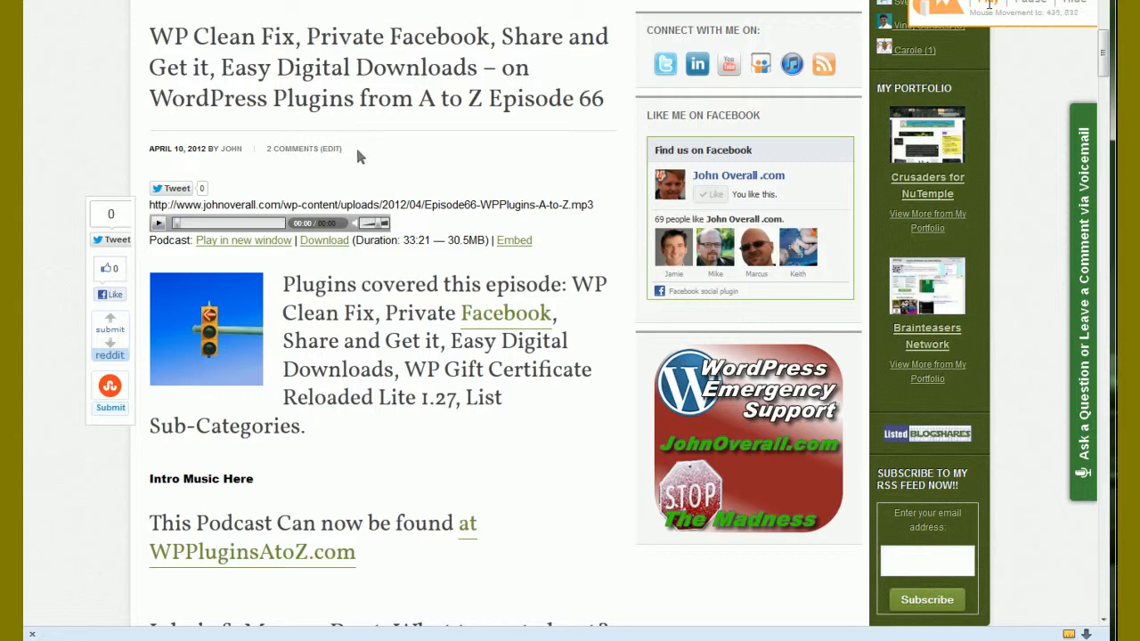
pyautogui.scroll(-3, 357, 156)
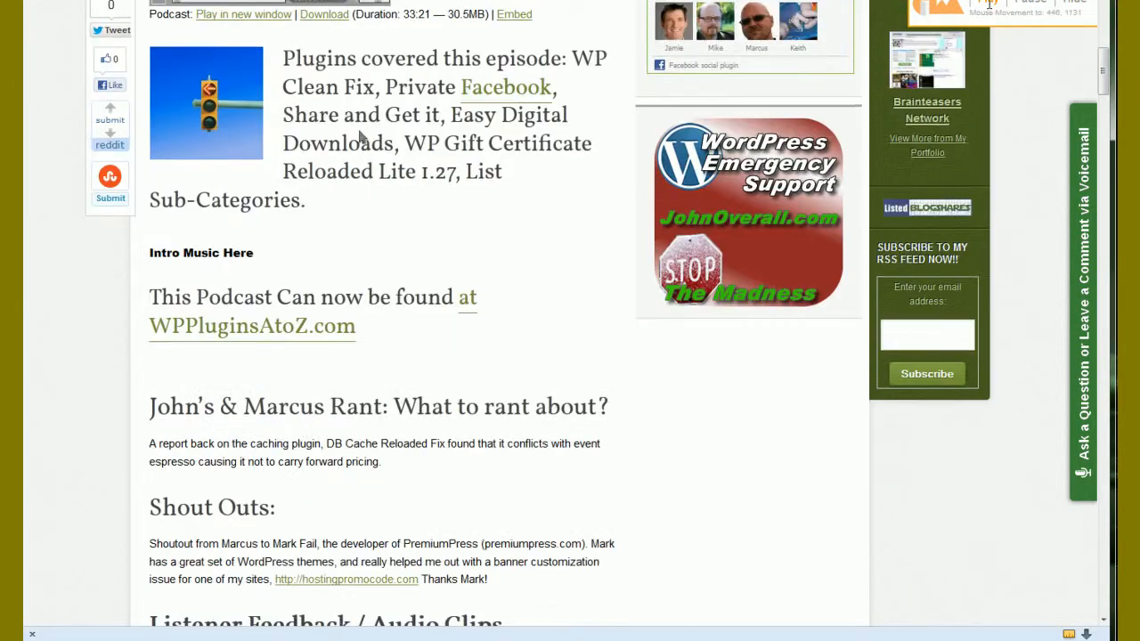
pyautogui.scroll(-1, 419, 302)
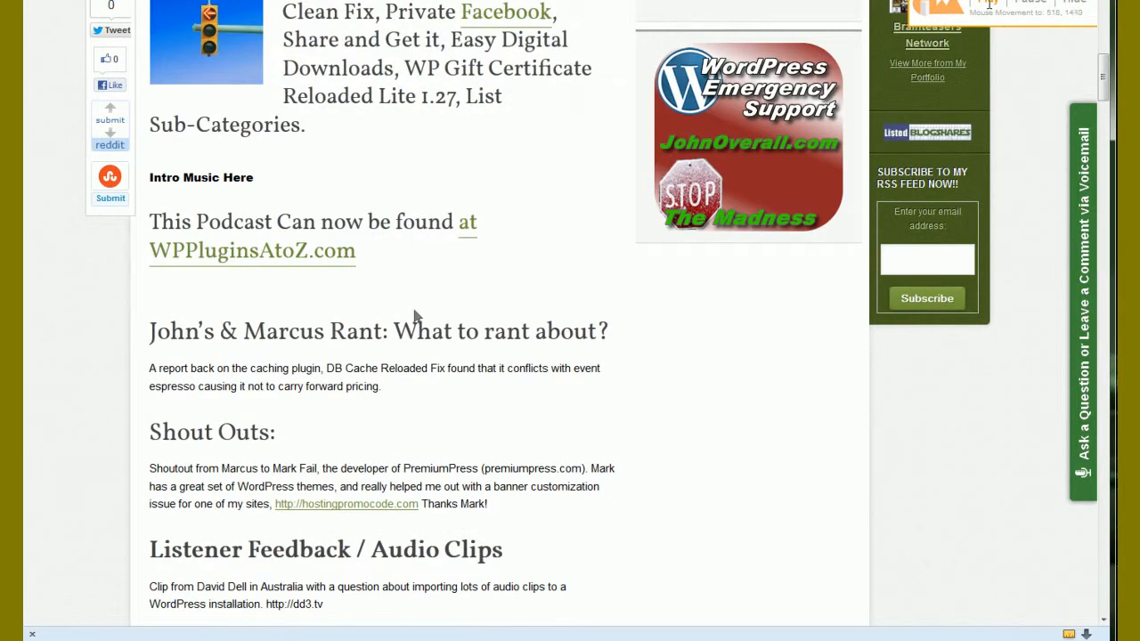
pyautogui.scroll(-5, 414, 316)
pyautogui.scroll(-3, 414, 303)
pyautogui.scroll(-6, 415, 314)
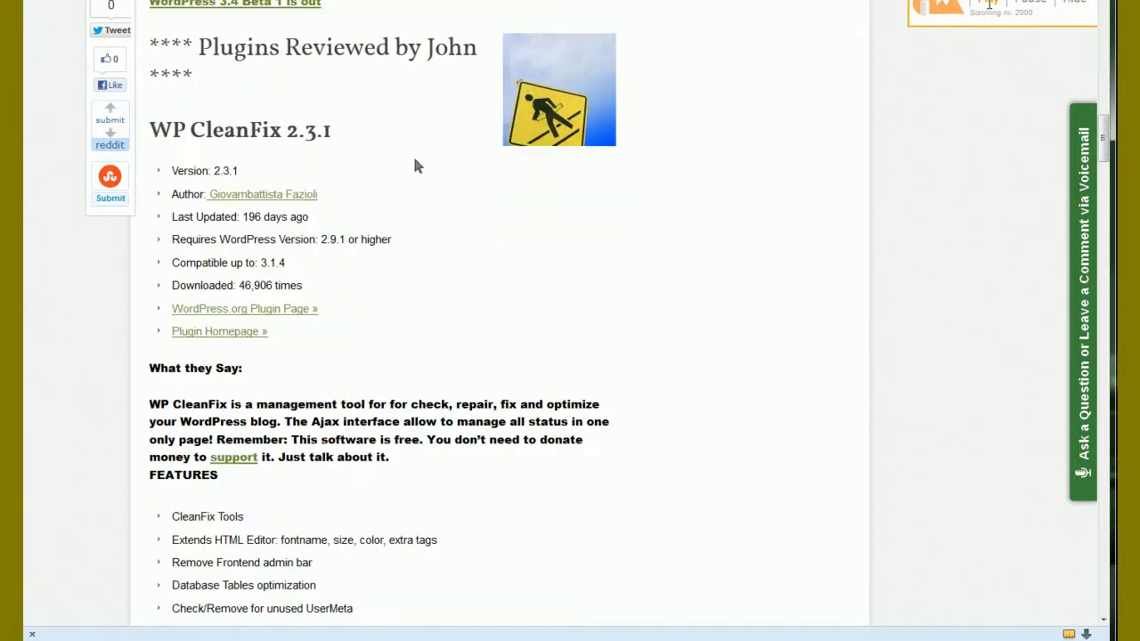
pyautogui.scroll(-3, 414, 231)
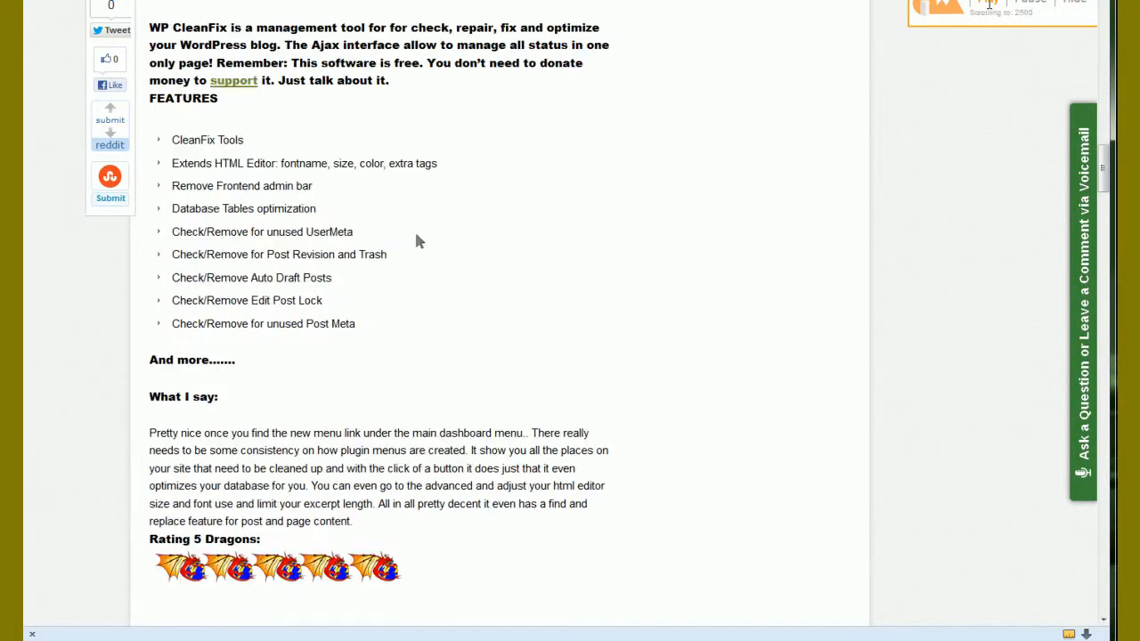
# Follow the rest of the domstream playback through the WP CleanFix review, the shout outs and the episode introduction
pyautogui.scroll(3, 415, 320)
pyautogui.scroll(8, 418, 542)
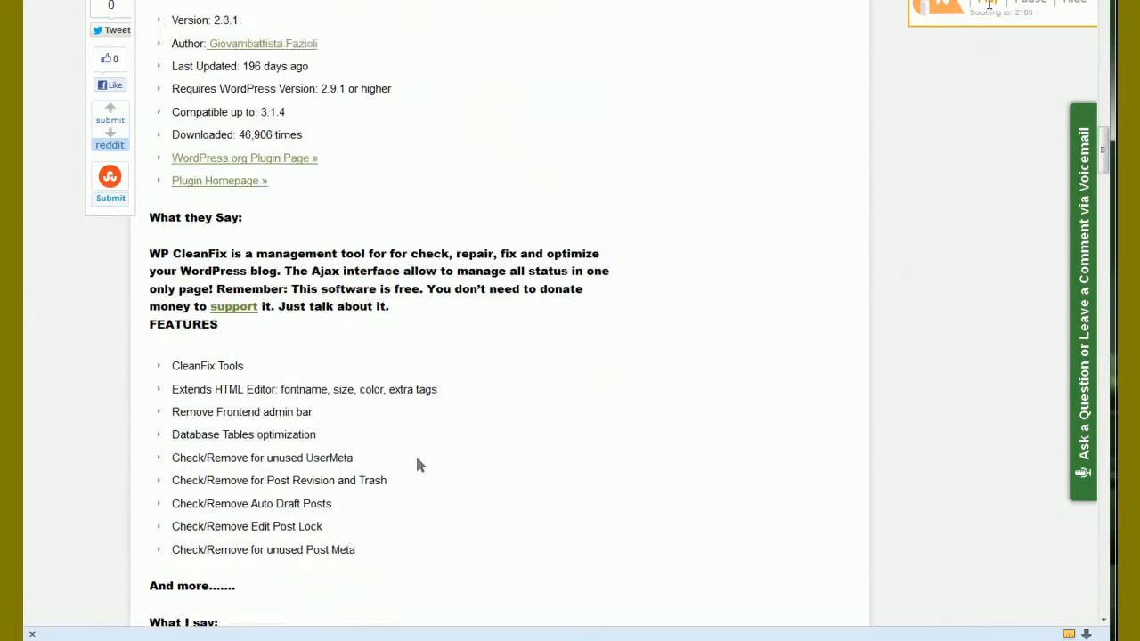
pyautogui.scroll(6, 422, 387)
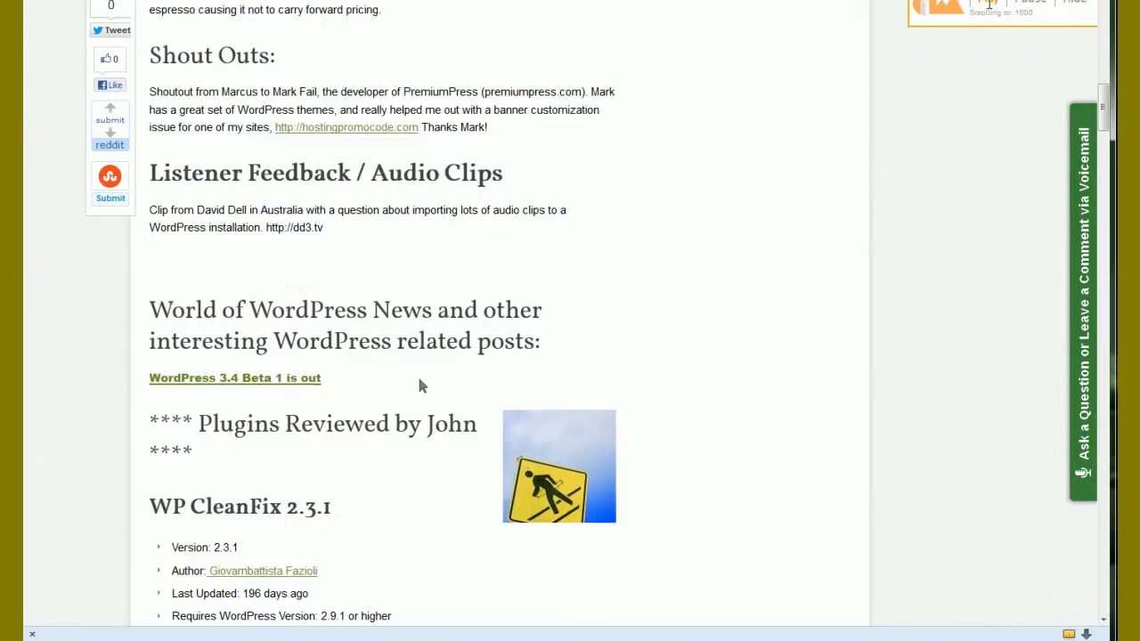
pyautogui.scroll(2, 422, 386)
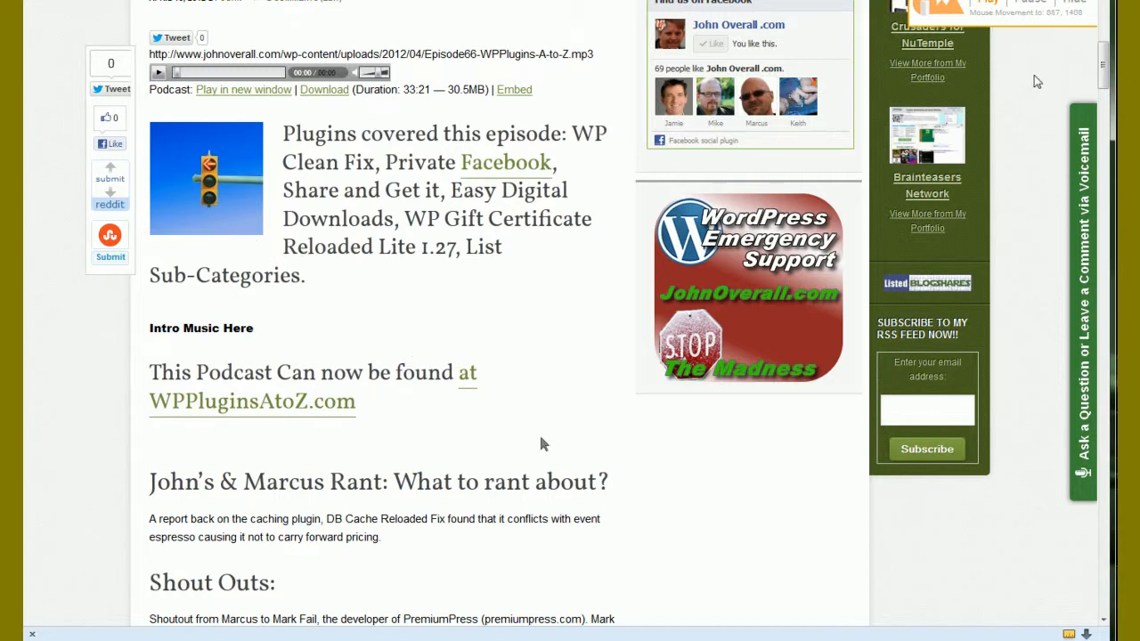
pyautogui.scroll(-3, 555, 435)
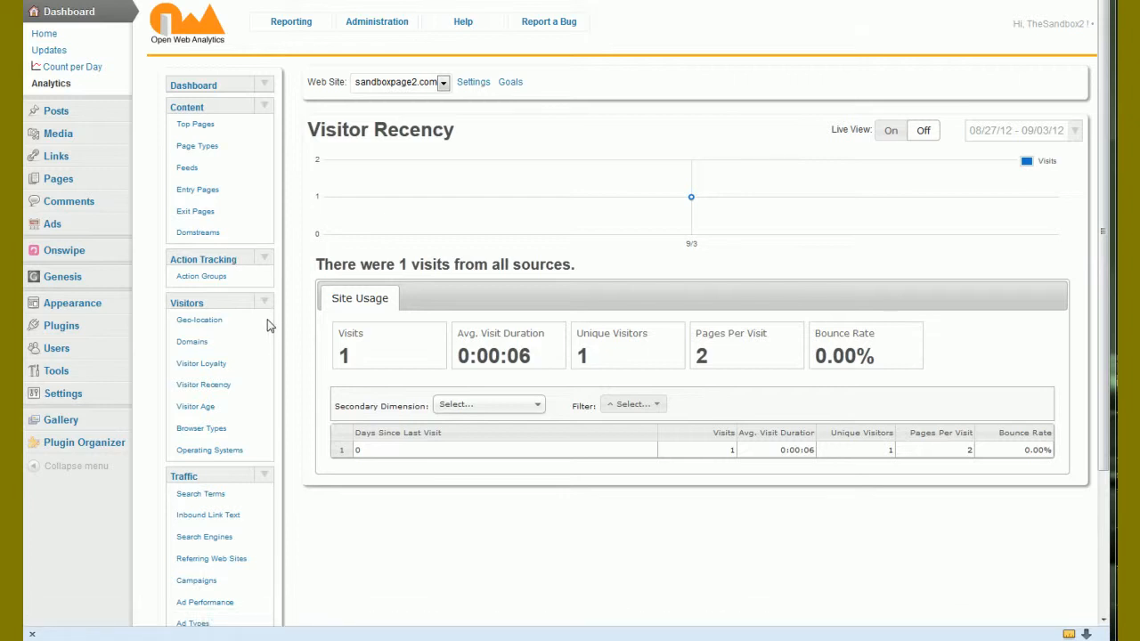
# Open the Top Pages report for sandboxpage2.com and examine its page figures and the available traffic and goal reports
pyautogui.click(212, 126)
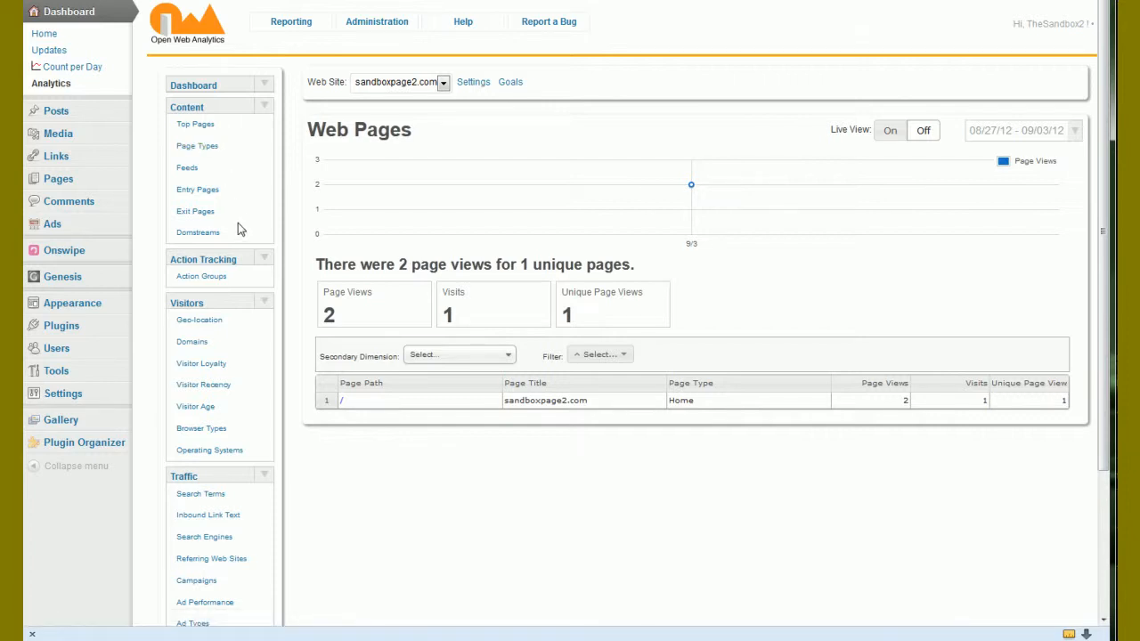
pyautogui.scroll(-4, 248, 252)
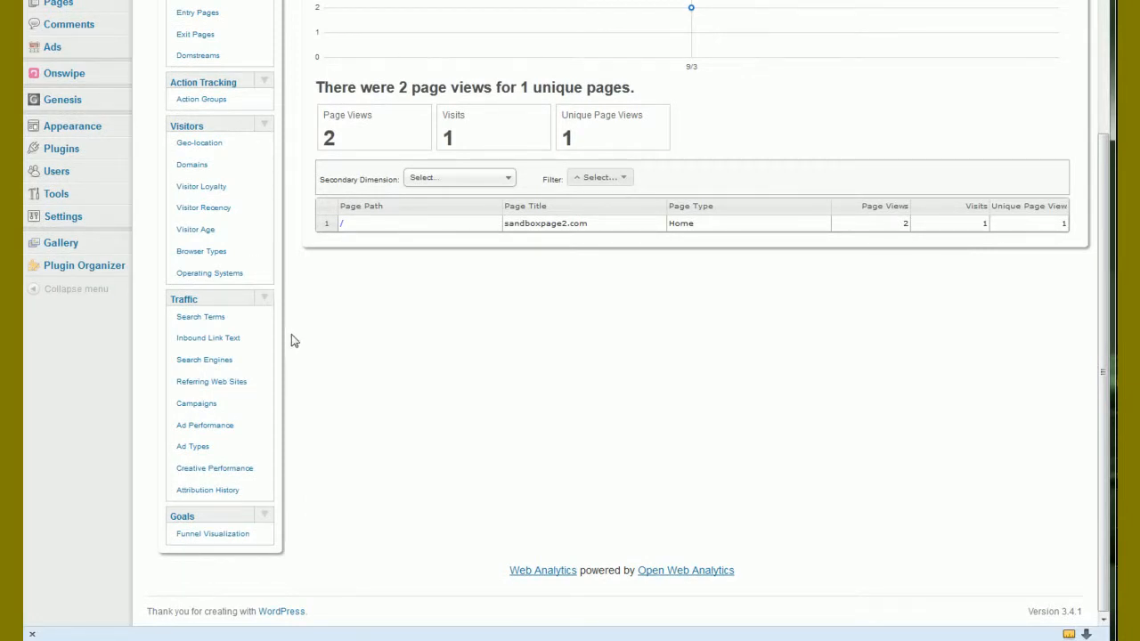
pyautogui.scroll(4, 293, 336)
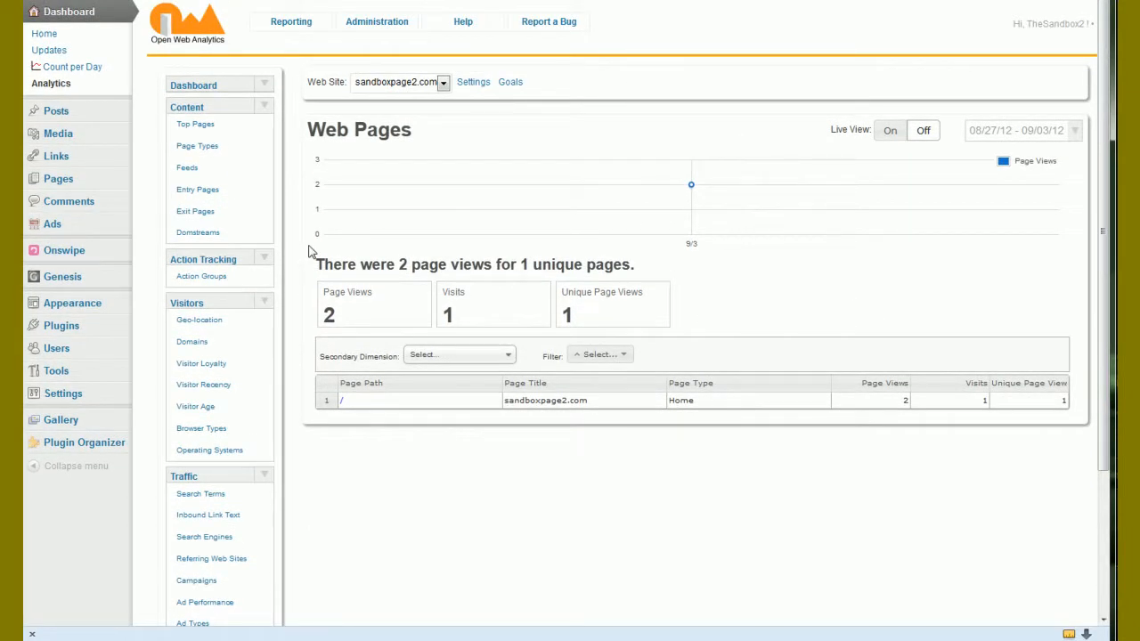